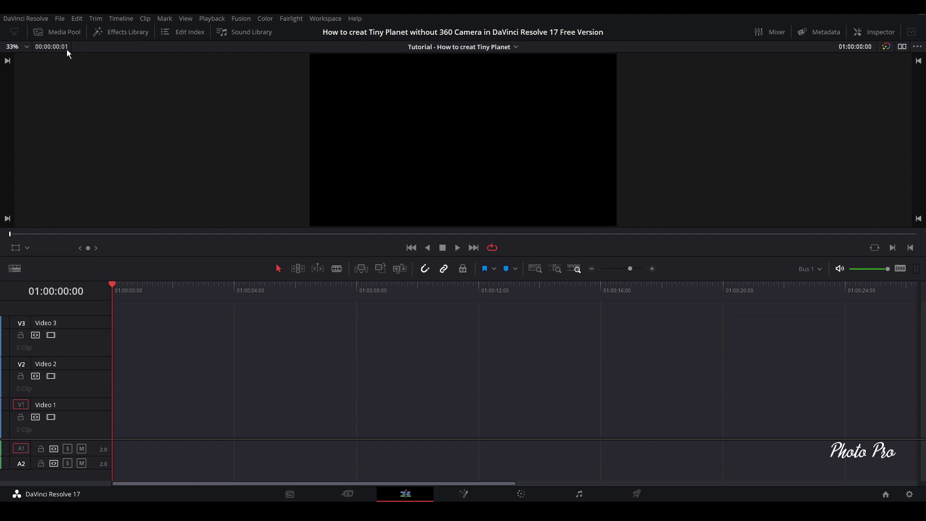
Drag pexels-samar-layek-5918764.mp4 from the Media Pool onto Video 1.
left_click(57, 33)
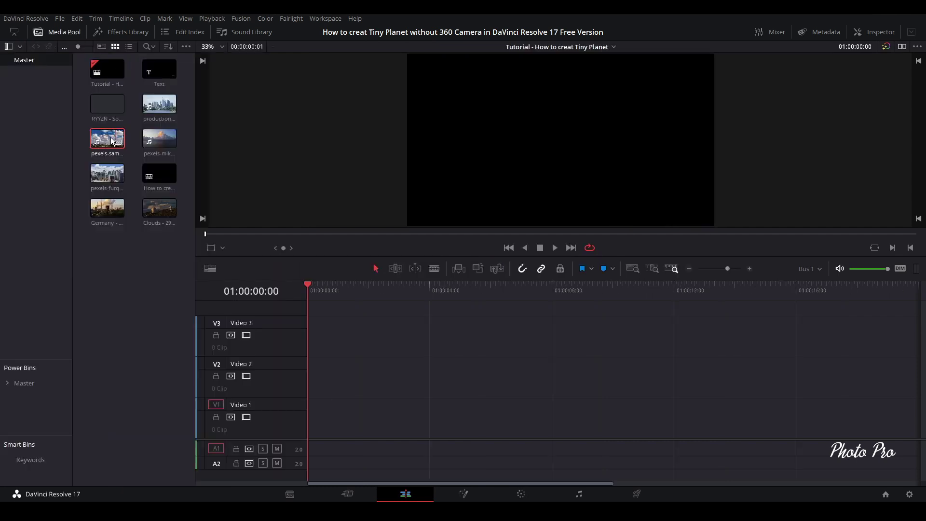
left_click_drag(111, 141, 311, 443)
left_click(57, 31)
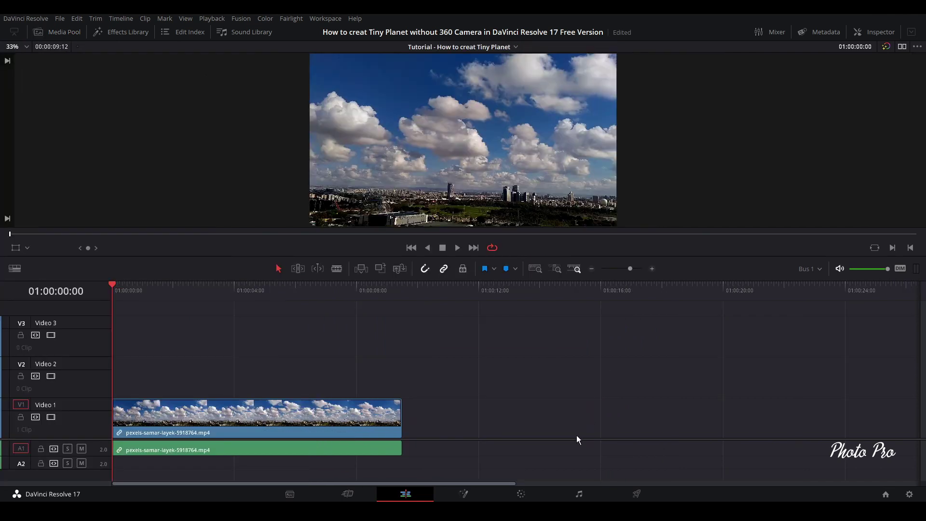
Delete the clip's linked audio from the A1 track.
left_click(253, 429)
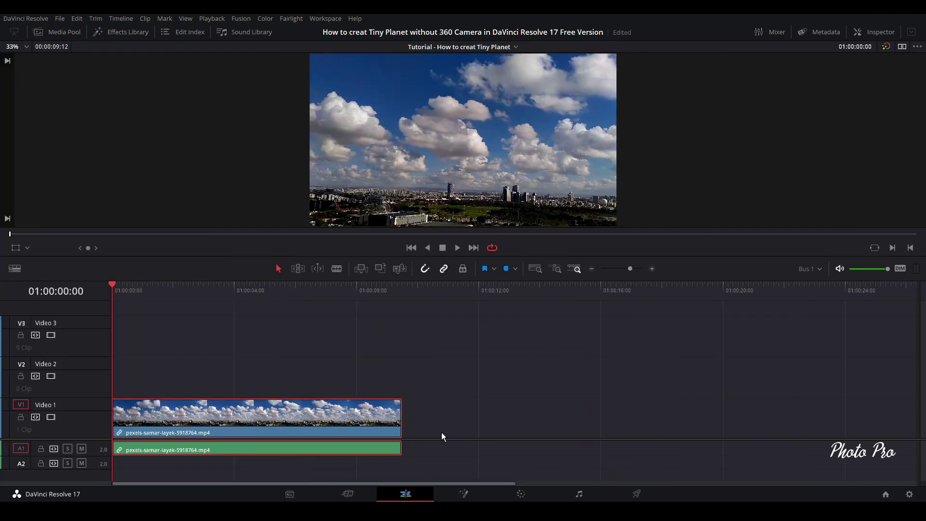
left_click(458, 408)
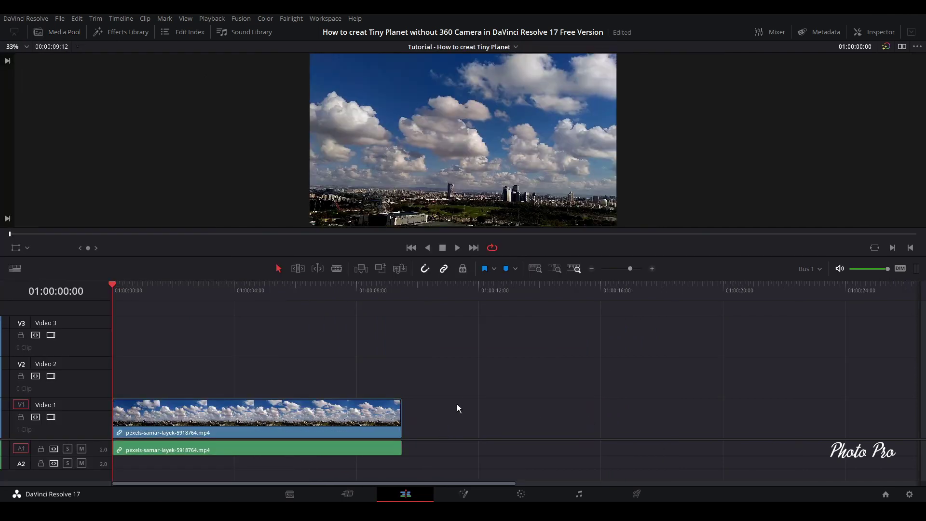
left_click(363, 448)
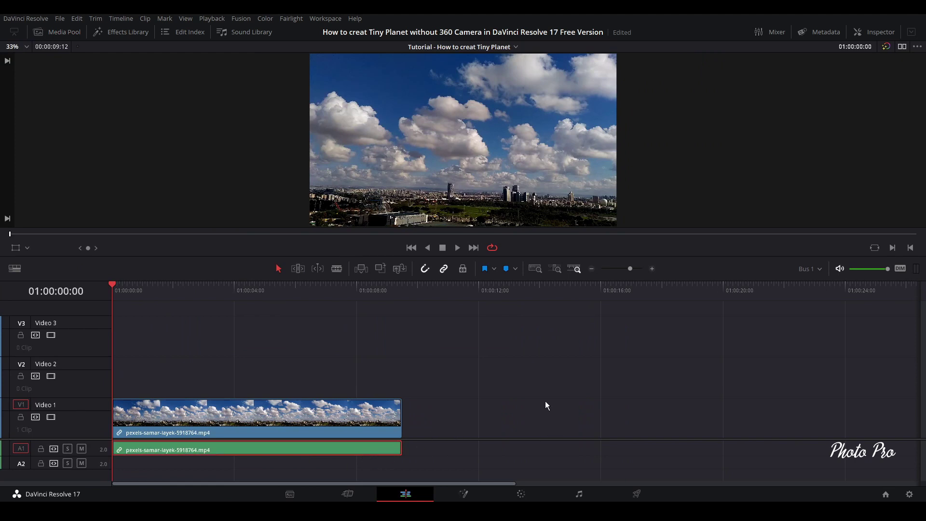
key("Delete")
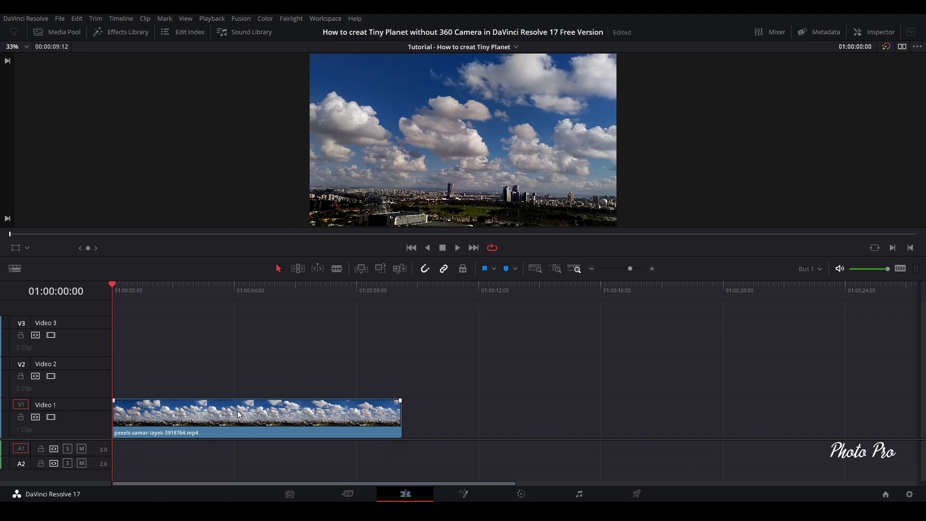
Preview the clip from a little way in, then select the video clip on Video 1.
left_click(161, 290)
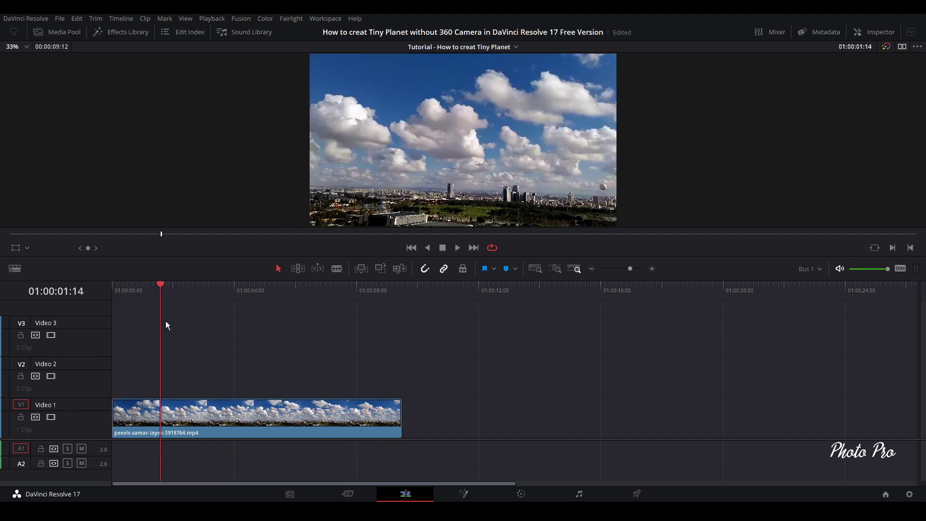
key("space")
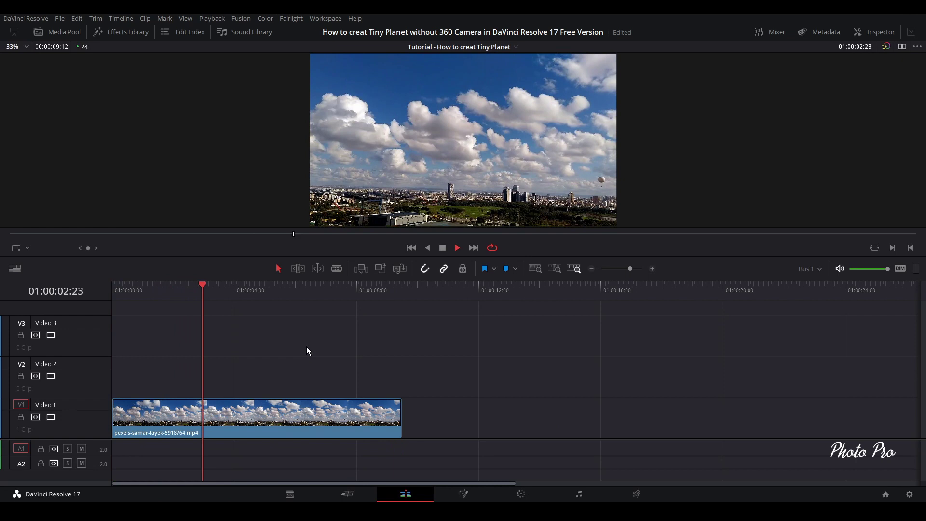
left_click(189, 290)
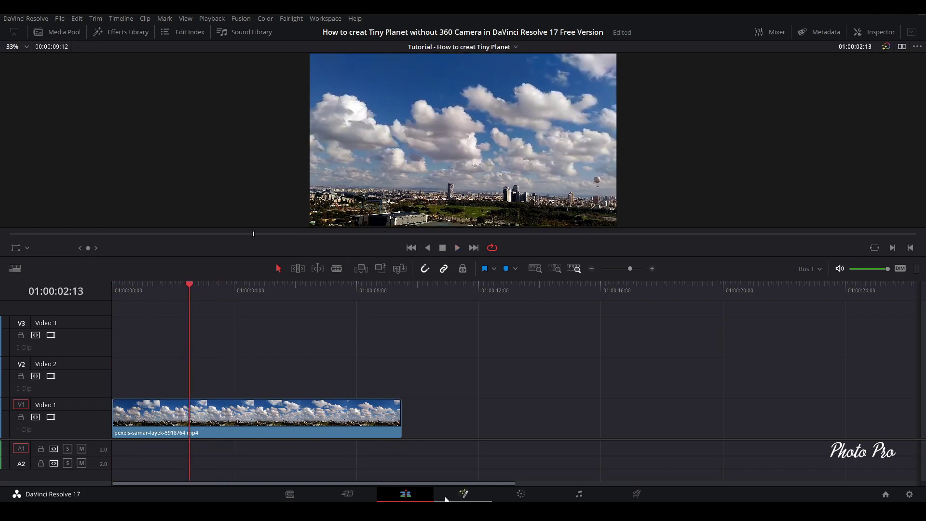
left_click(263, 408)
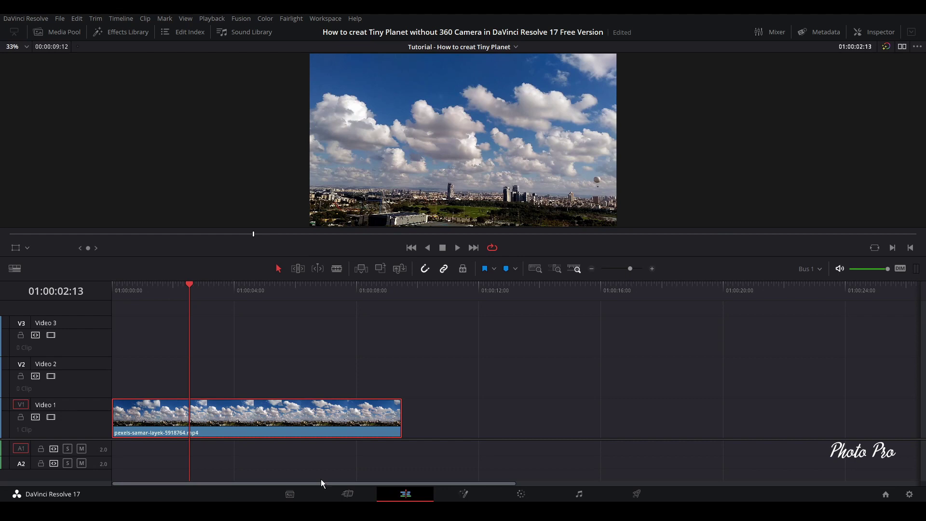
In Fusion, center the media nodes, disconnect MediaIn1 from MediaOut1, and select MediaIn1.
left_click(464, 494)
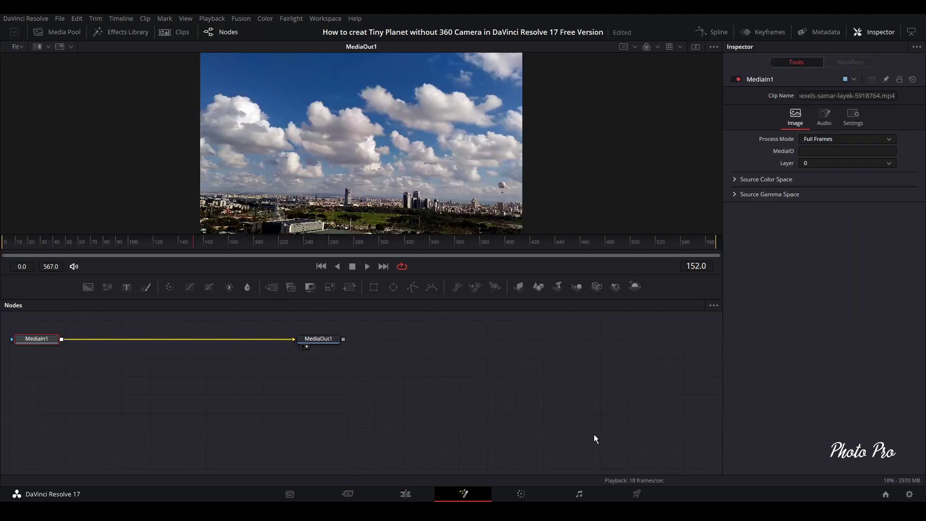
left_click_drag(78, 373, 328, 481)
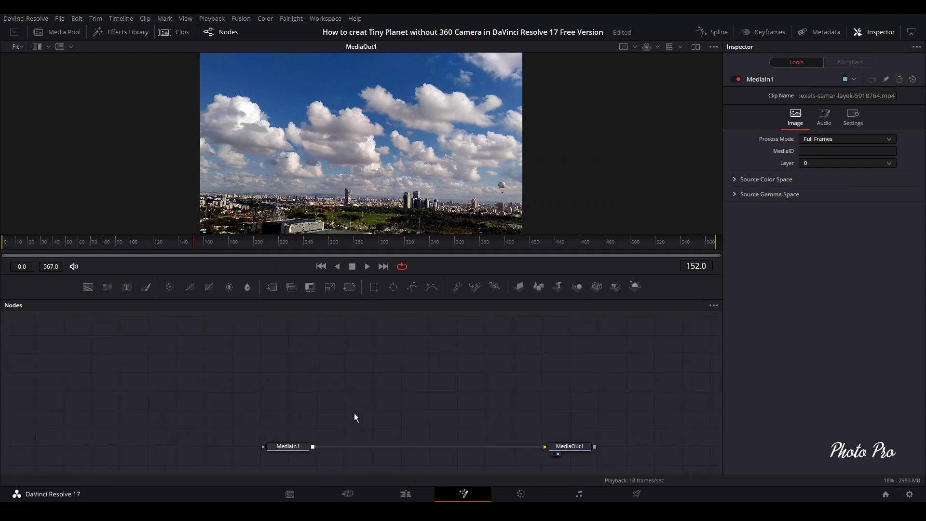
left_click_drag(525, 447, 437, 377)
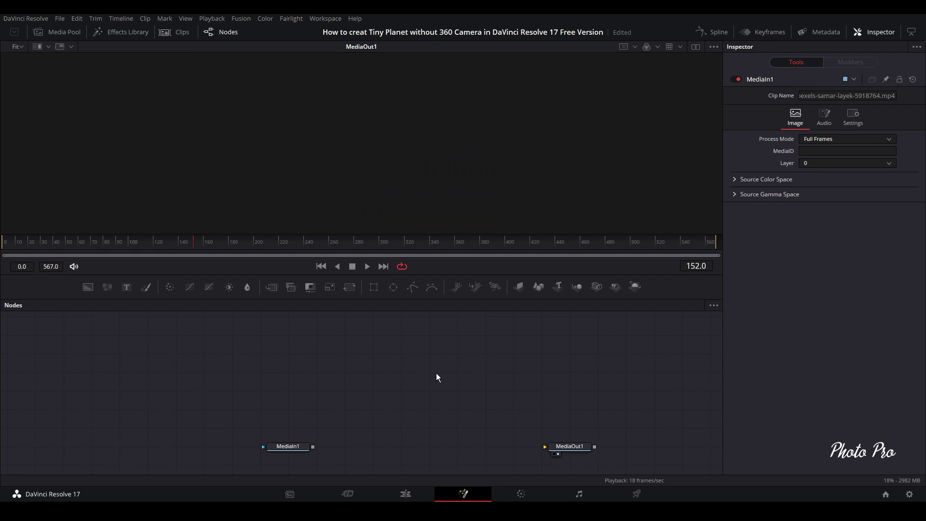
left_click(286, 448)
Add a Mirrors node after MediaIn1 and place it below.
key("shift+space")
type("MIRR")
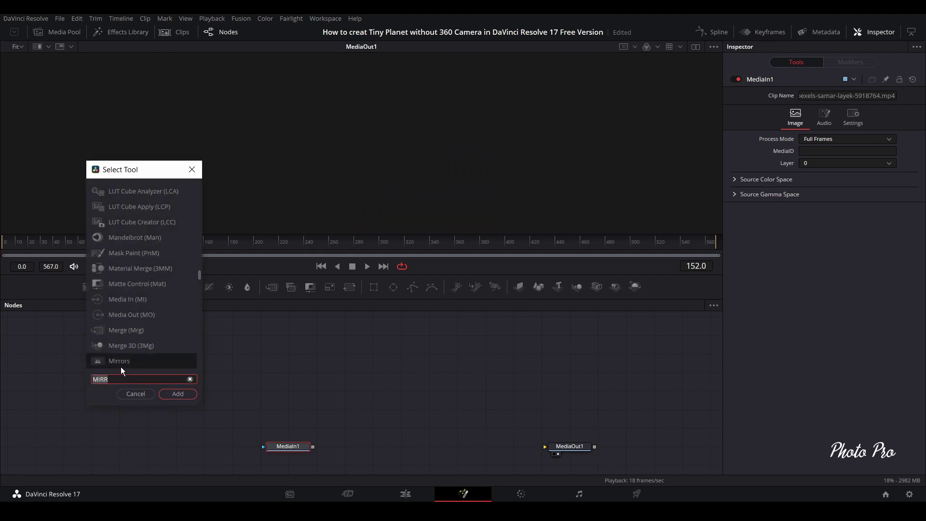
left_click(174, 394)
scroll(357, 386, "down", 2)
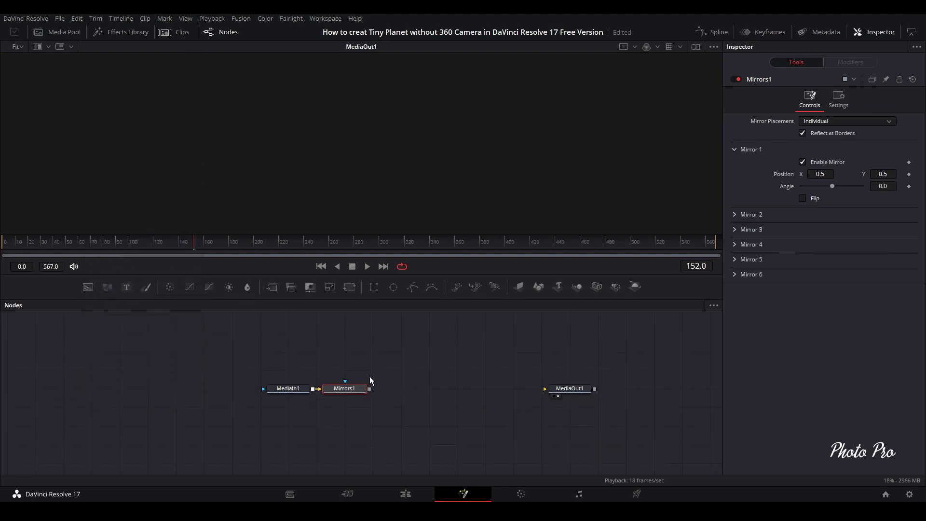
left_click_drag(347, 394, 292, 434)
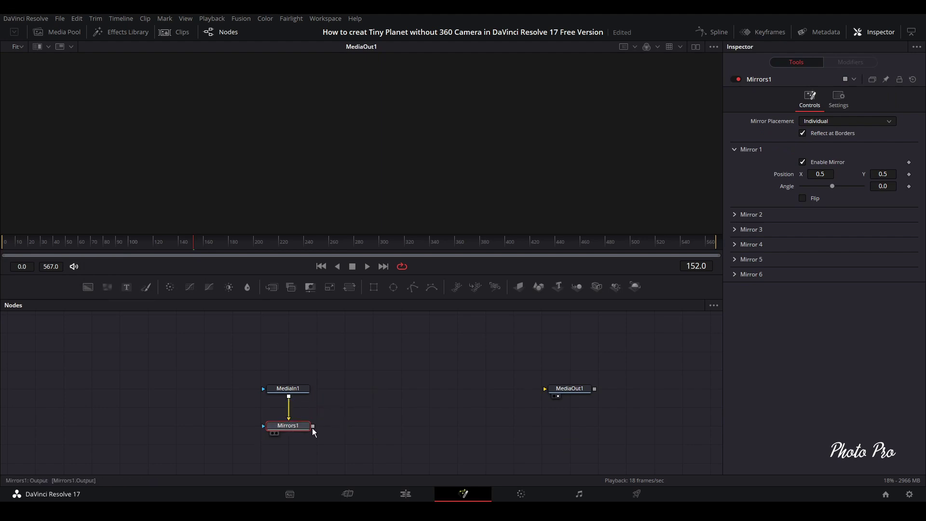
Merge Mirrors1 over MediaIn1 into Merge1, feed MediaOut1, and offset the layer horizontally.
left_click_drag(312, 427, 288, 397)
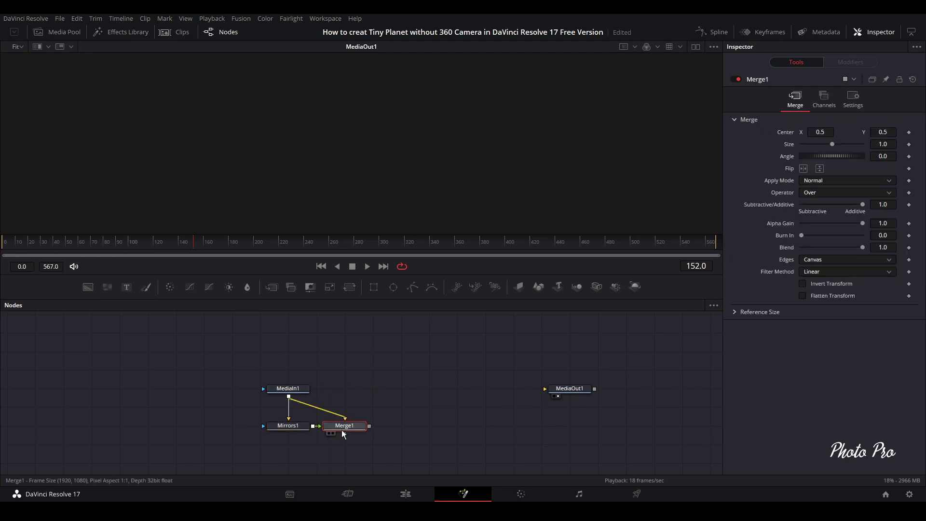
left_click_drag(343, 431, 344, 395)
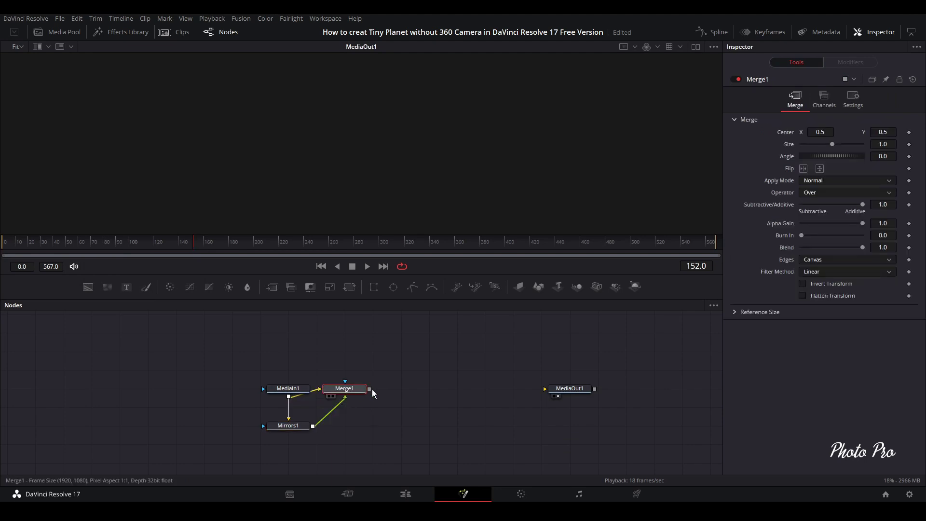
left_click_drag(370, 389, 572, 390)
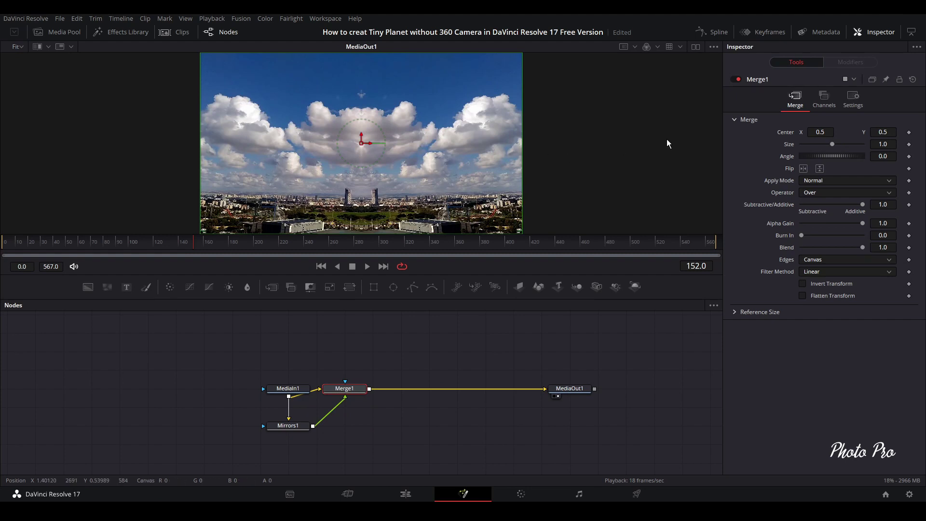
mouse_move(820, 132)
left_mouse_down()
mouse_move(897, 131)
mouse_move(821, 132)
left_mouse_up()
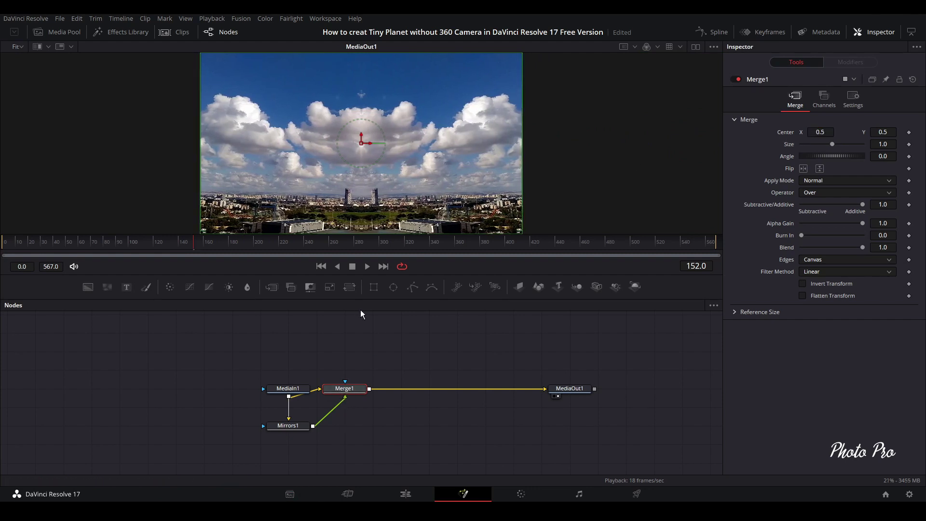
Add a Rectangle mask to Merge1: height 1.13, width 0.14, shifted right, soft edge 0.1008, border 0.089.
left_click(373, 287)
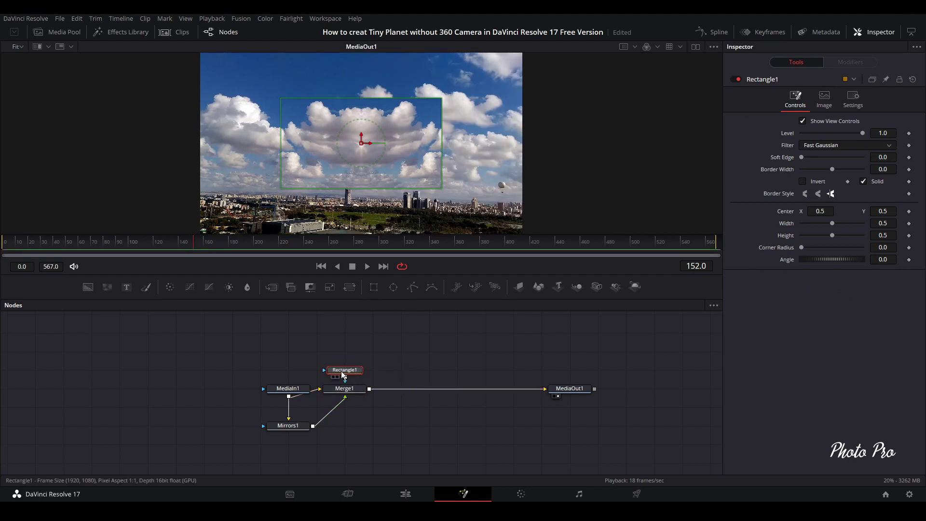
left_click_drag(294, 189, 294, 246)
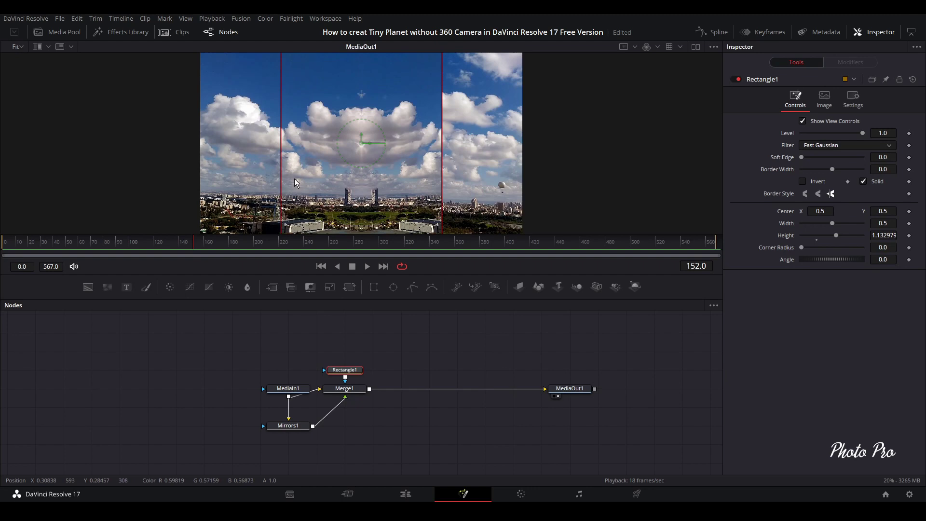
left_click_drag(281, 168, 338, 176)
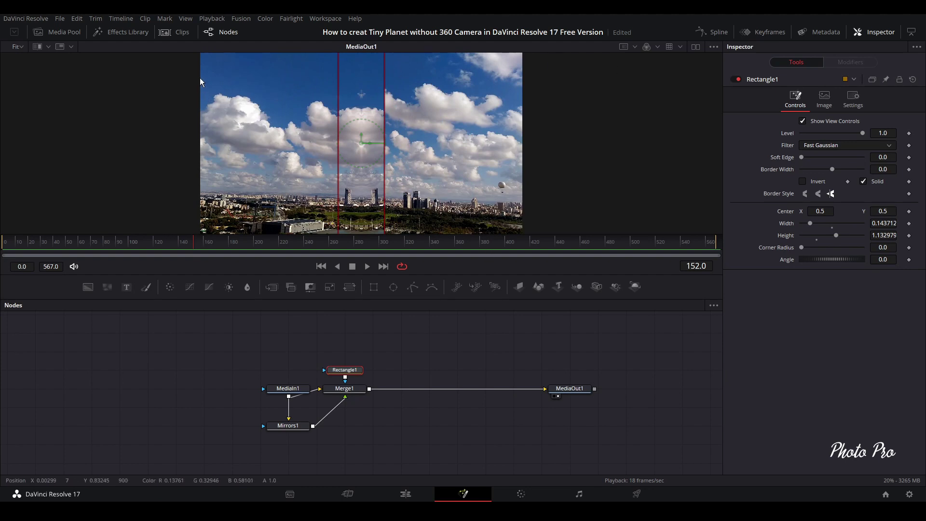
left_click_drag(365, 146, 499, 156)
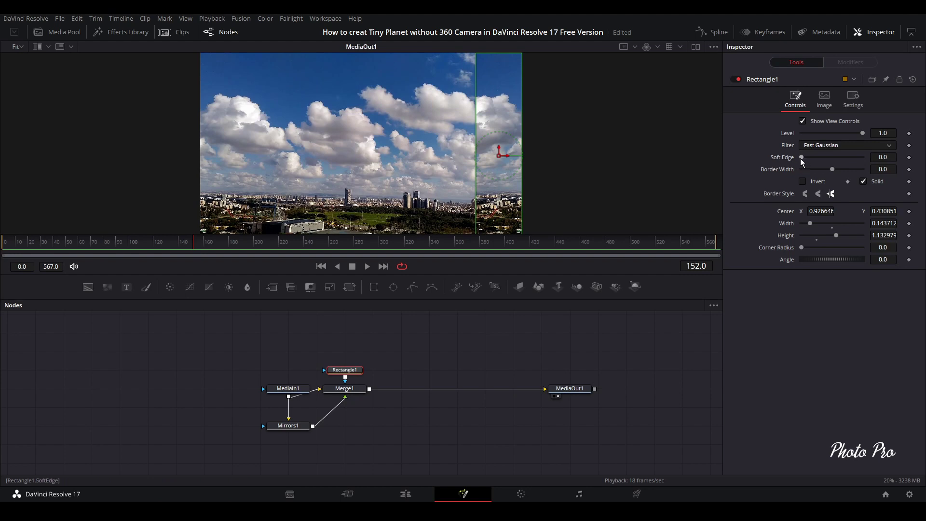
left_click_drag(801, 157, 847, 172)
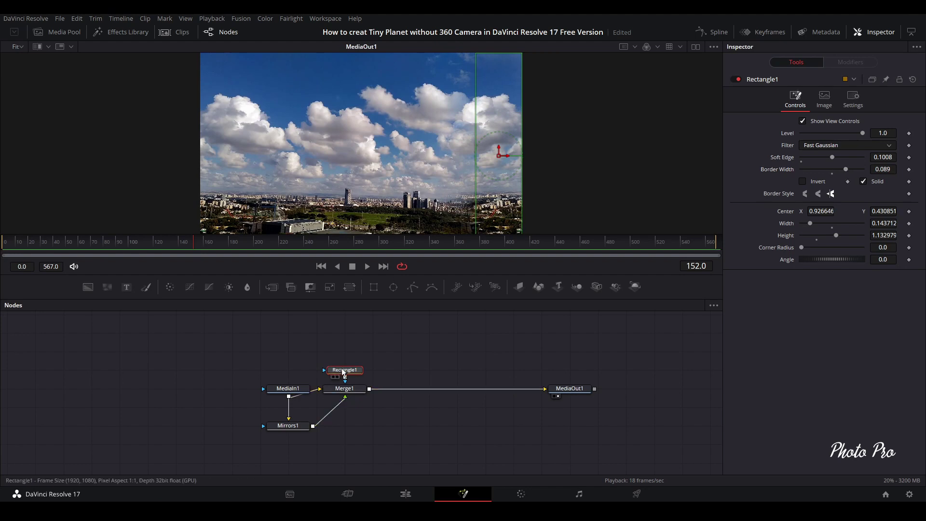
left_click(345, 389)
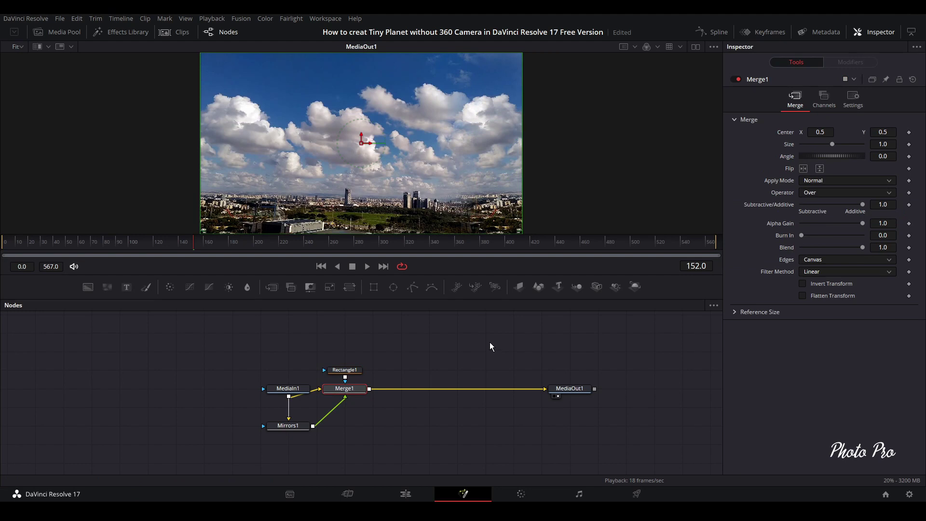
Insert a Transform node after Merge1.
key("shift+space")
type("MIRR")
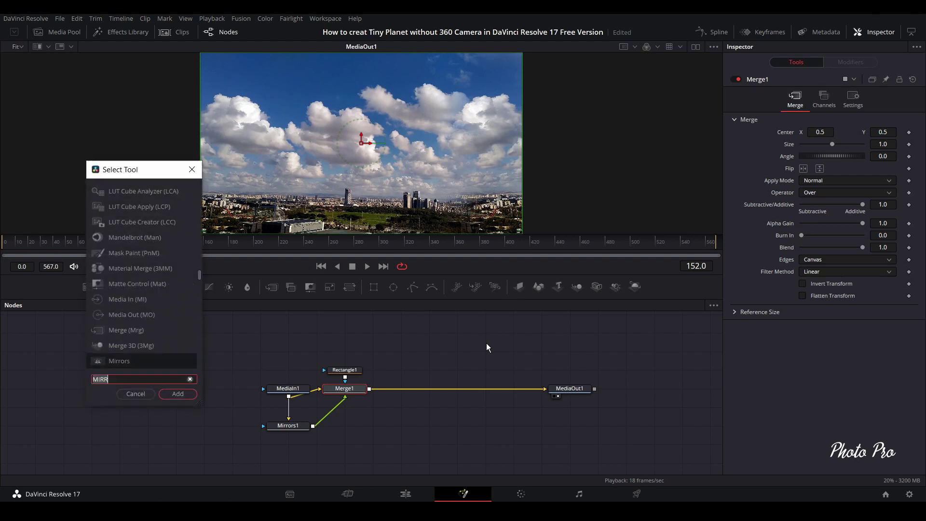
key("BackSpace")
key("BackSpace")
key("BackSpace")
key("BackSpace")
type("tran")
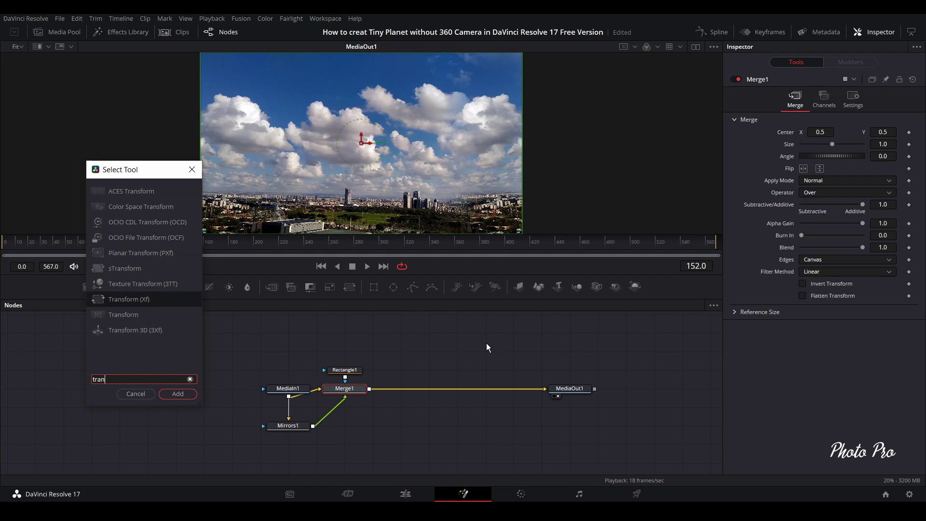
left_click(136, 394)
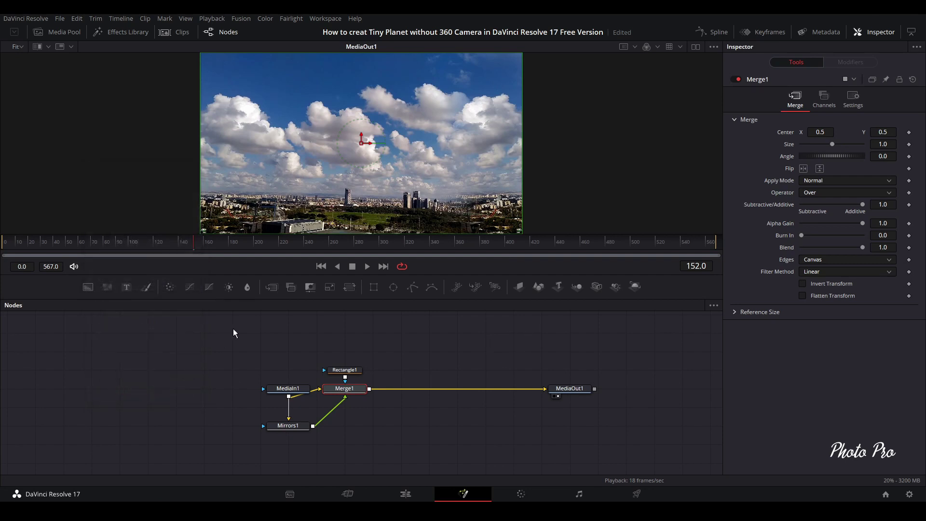
left_click(349, 287)
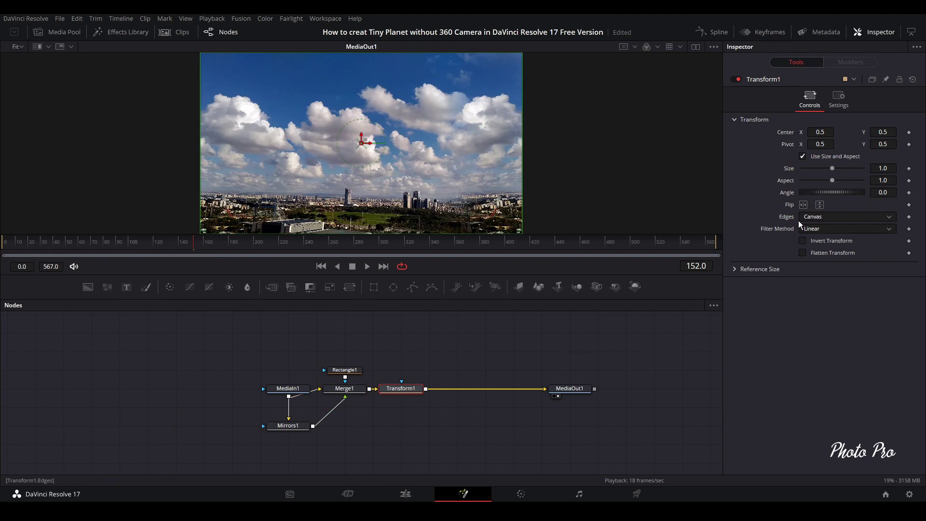
Set Transform1's Edges to Wrap and shift the center sideways to test it.
left_click(892, 220)
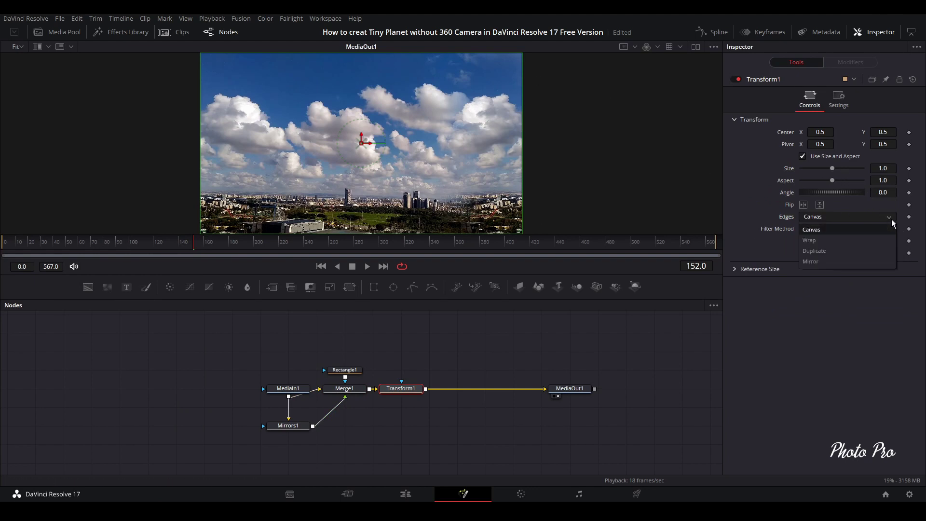
left_click(812, 242)
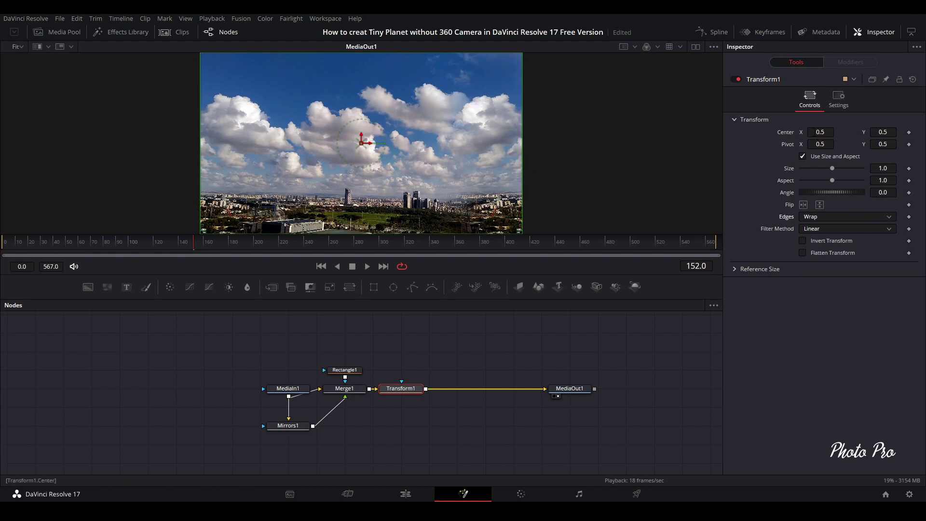
left_click_drag(820, 131, 834, 132)
left_click_drag(384, 143, 362, 143)
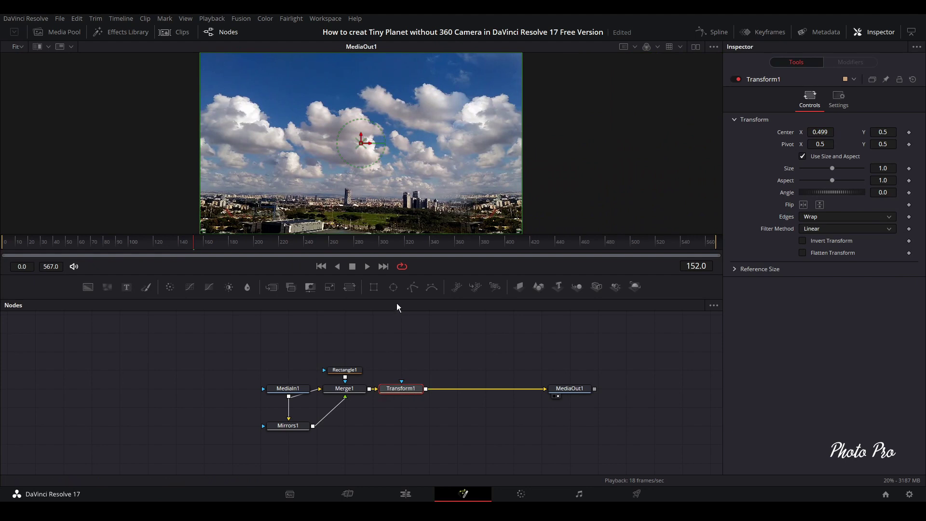
Add a Resize node after Transform1 via the 'resi' tool search.
key("shift+space")
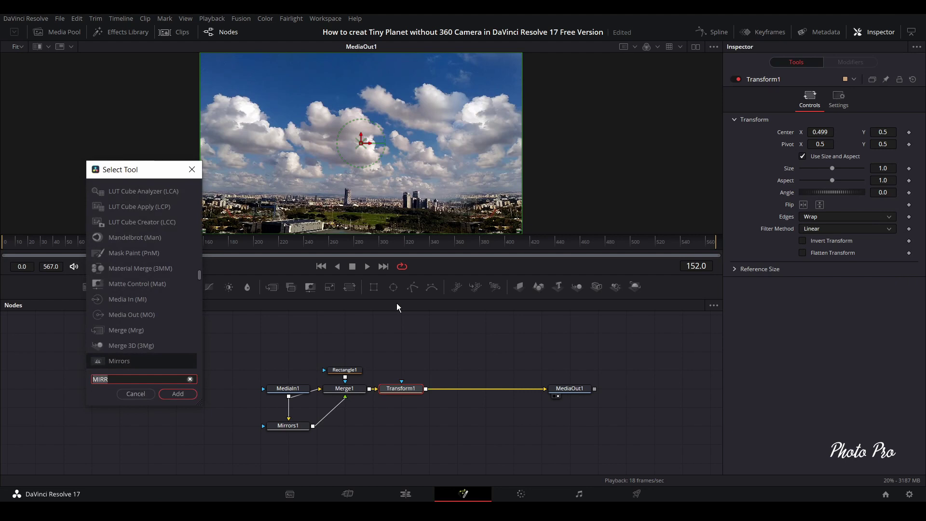
type("re")
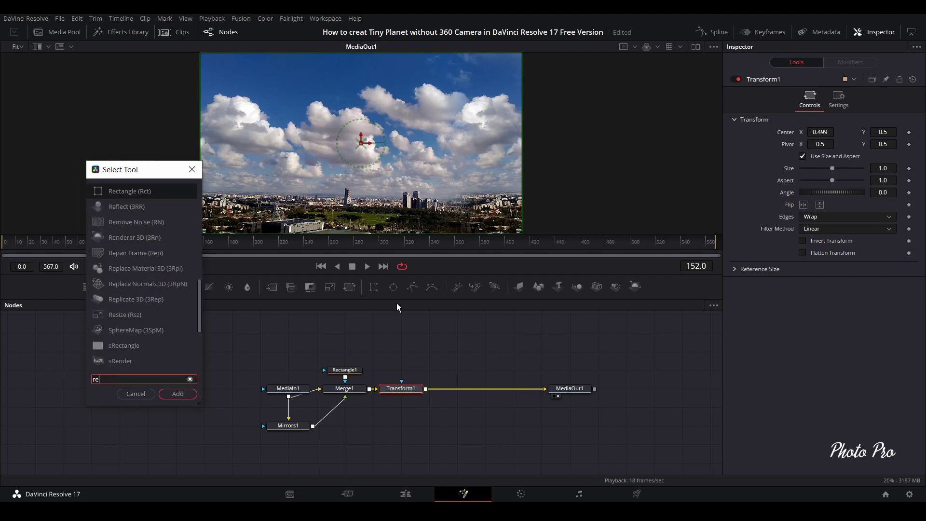
type("si")
key("Return")
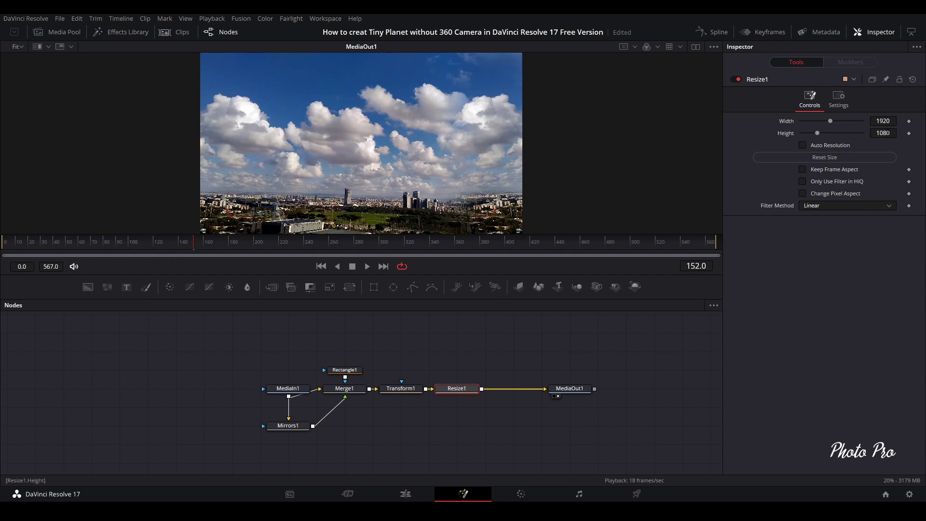
Try linking Resize1's Height to Width by expression, then undo it.
right_click(791, 133)
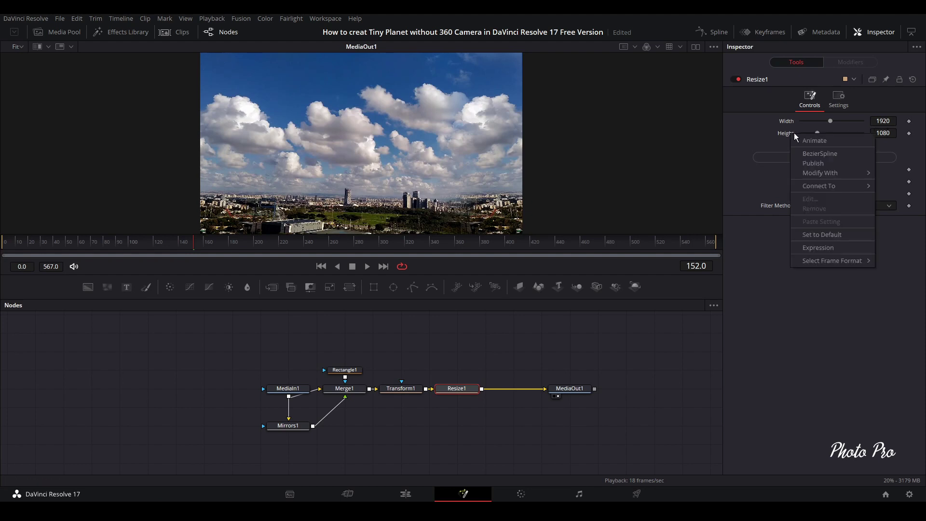
left_click(821, 249)
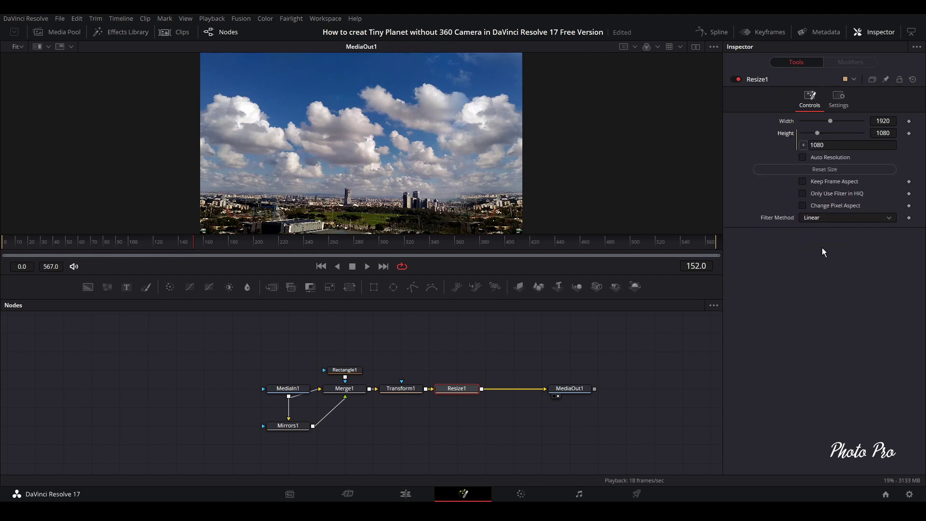
left_click_drag(804, 145, 789, 120)
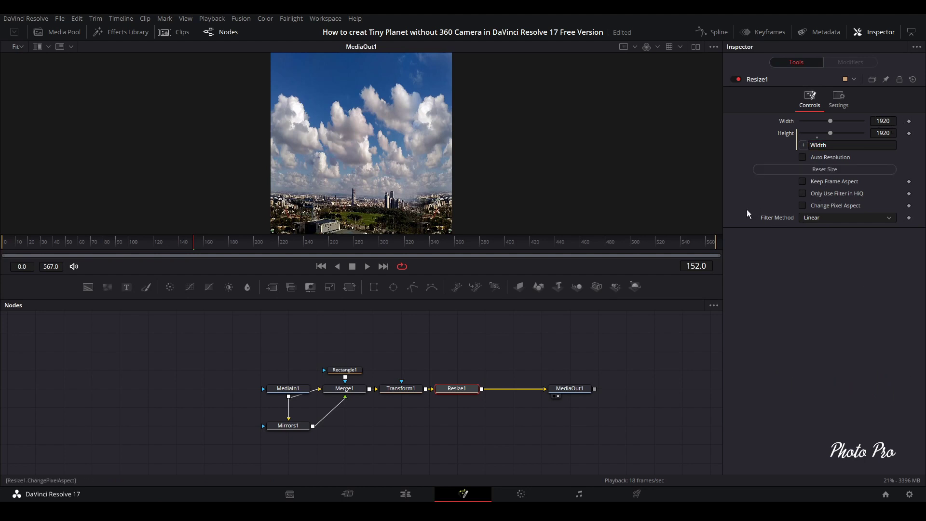
key("ctrl+z")
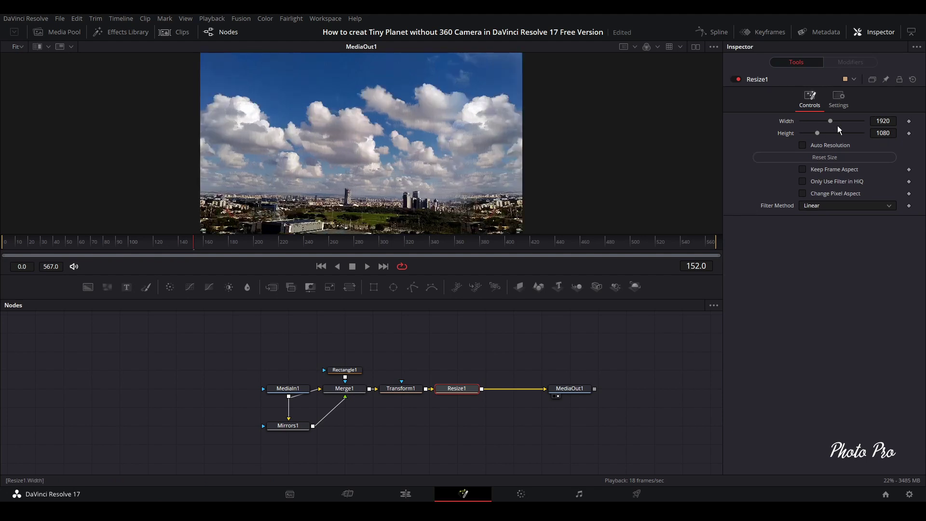
Give Resize1's Width an expression fixed at 1920.
right_click(790, 122)
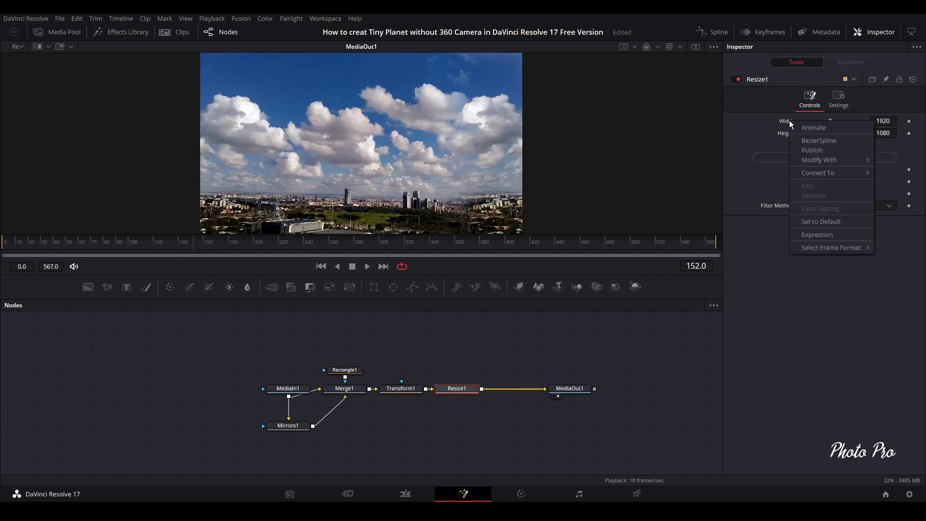
left_click(809, 233)
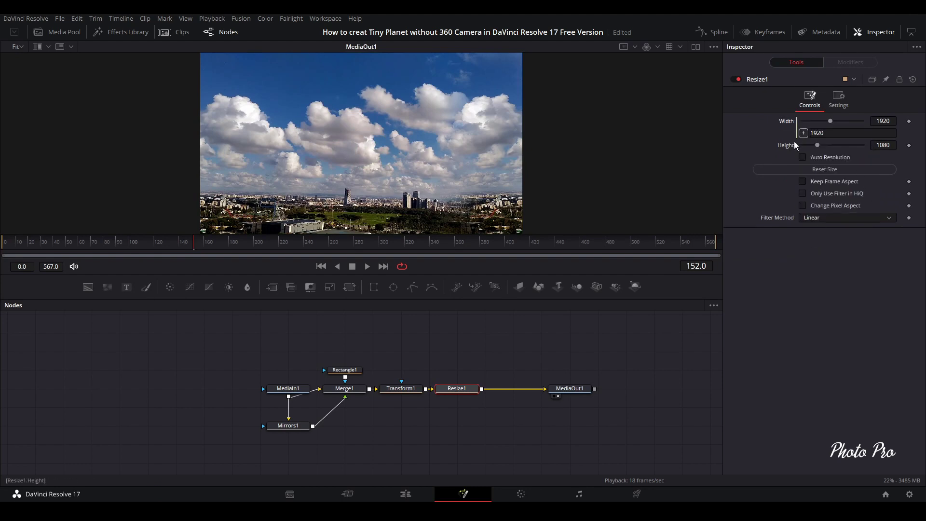
left_click_drag(796, 146, 788, 147)
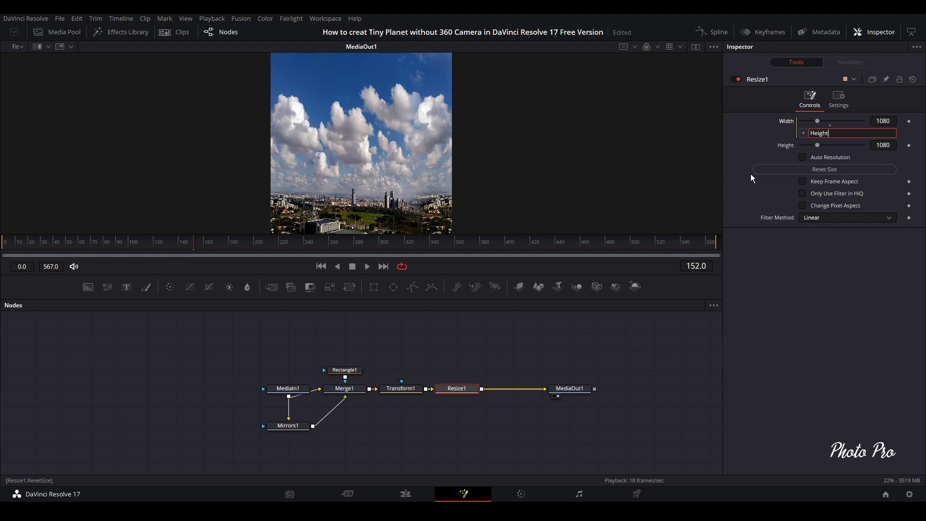
key("ctrl+a")
type("1920")
key("Return")
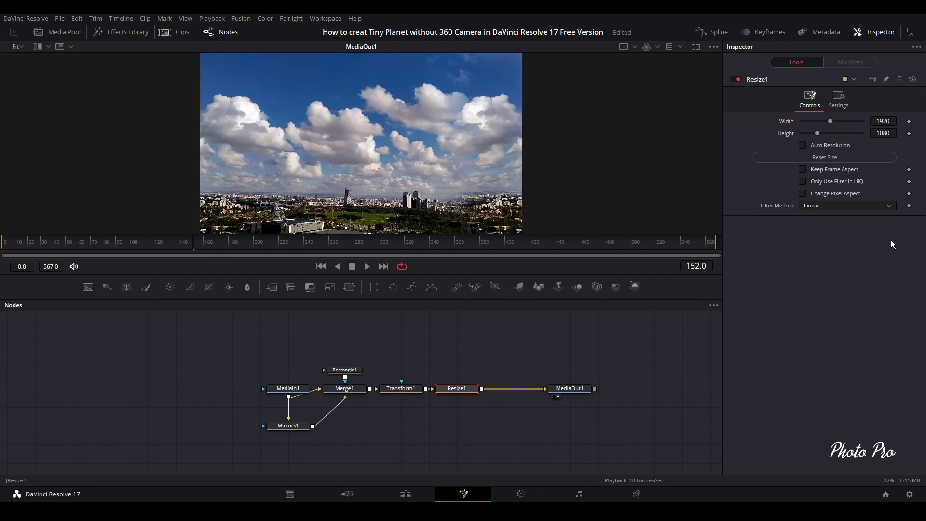
Link Height to Width by expression for a 1920 × 1920 frame.
right_click(789, 140)
left_click(812, 248)
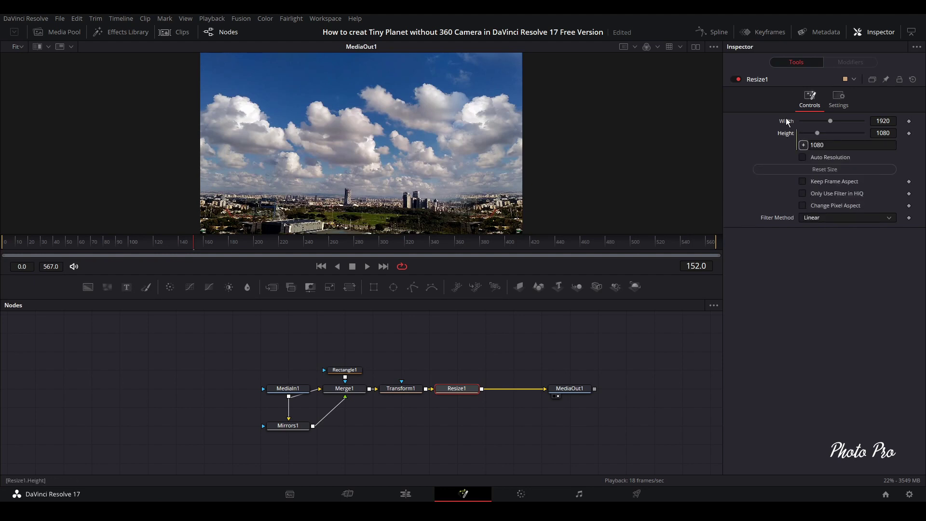
left_click_drag(804, 145, 786, 121)
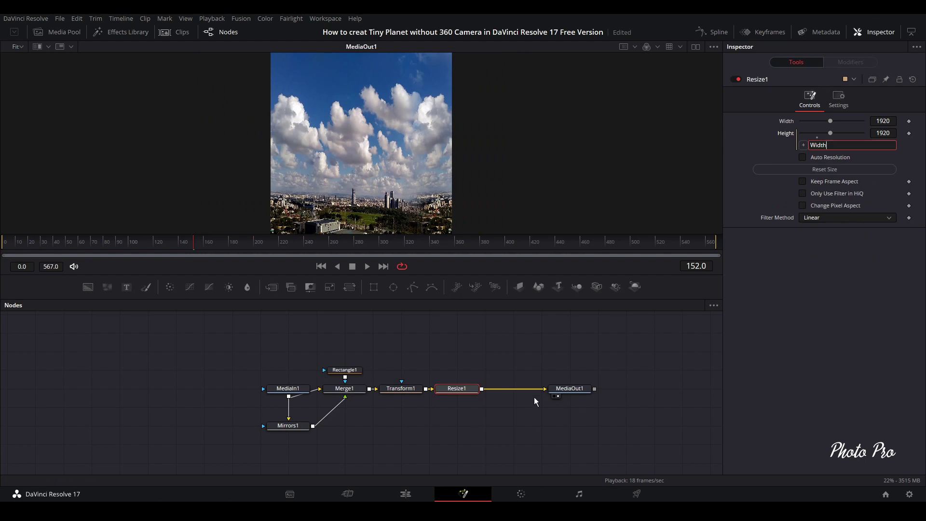
Add a Coordinate Space node after Resize1, shifting MediaOut1 right to make room.
left_click_drag(577, 389, 613, 390)
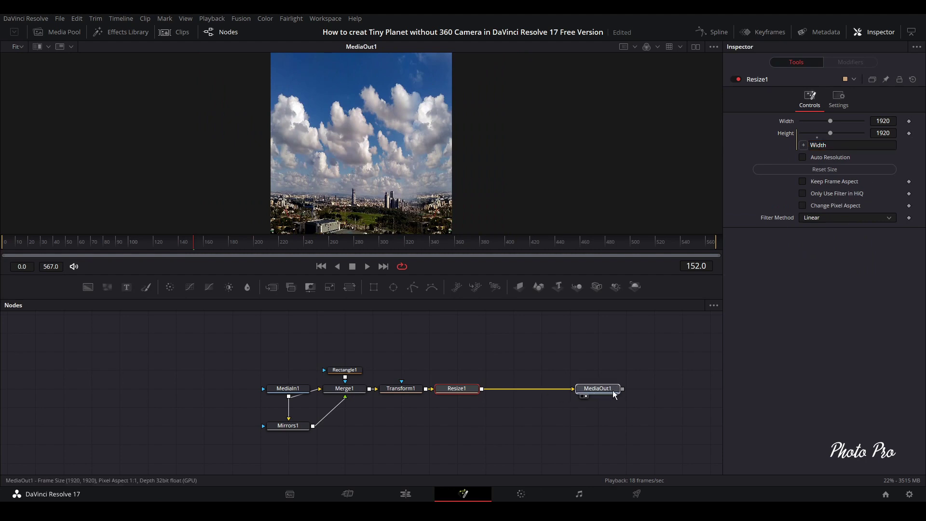
left_click(462, 391)
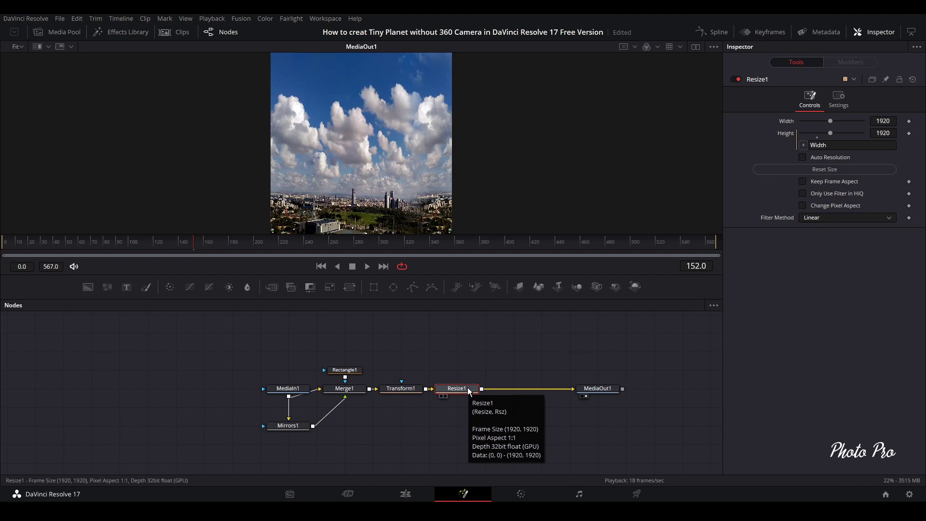
key("shift+space")
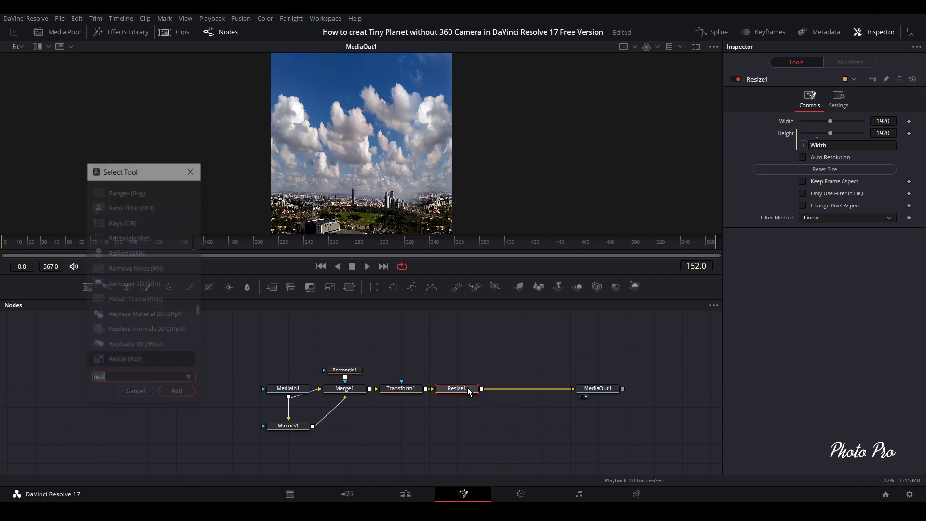
type("resi")
key("BackSpace")
key("BackSpace")
key("BackSpace")
key("BackSpace")
type("coo")
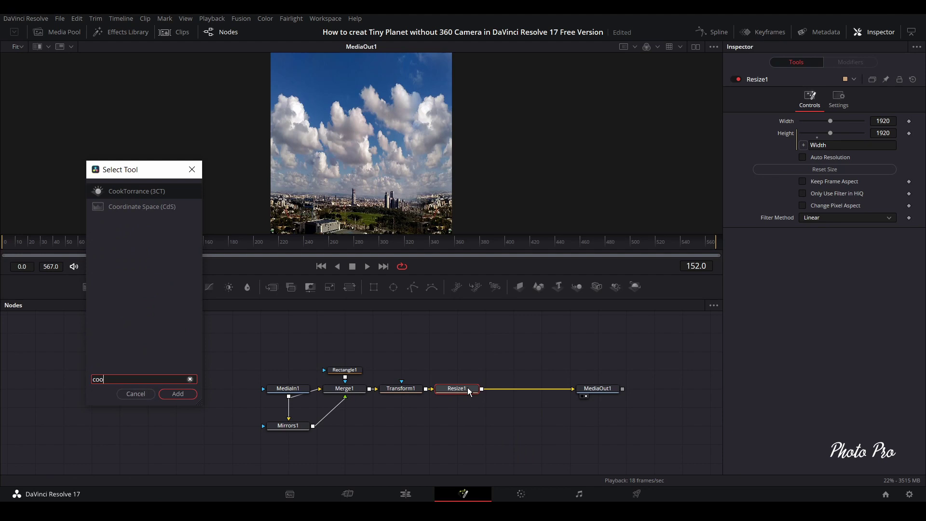
type("r")
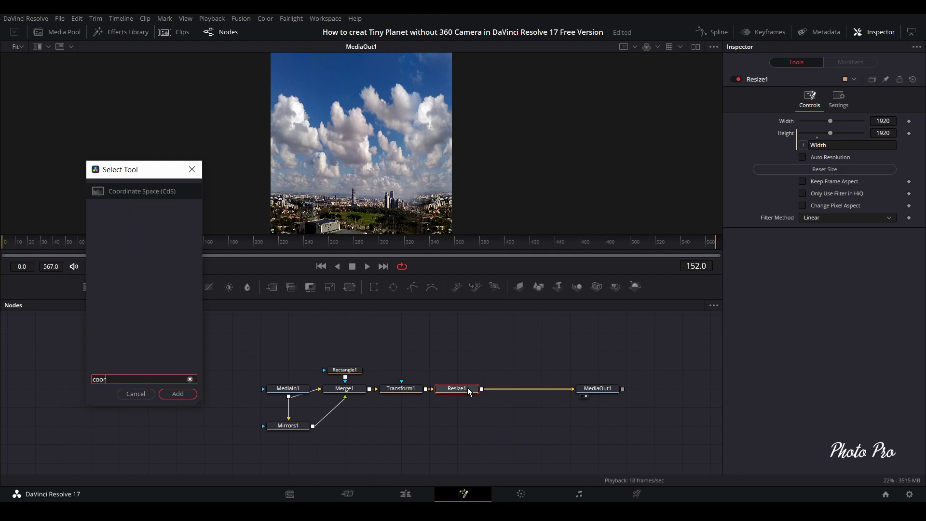
key("Return")
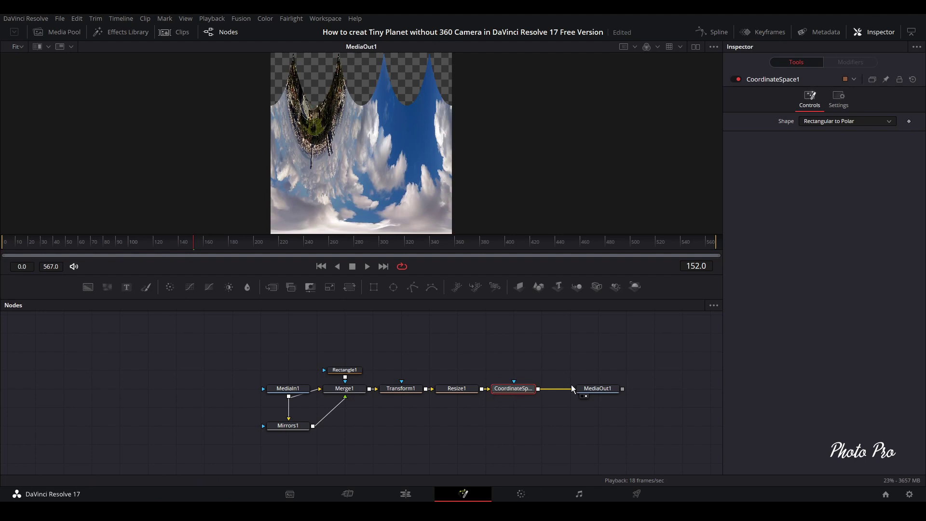
left_click_drag(600, 390, 621, 391)
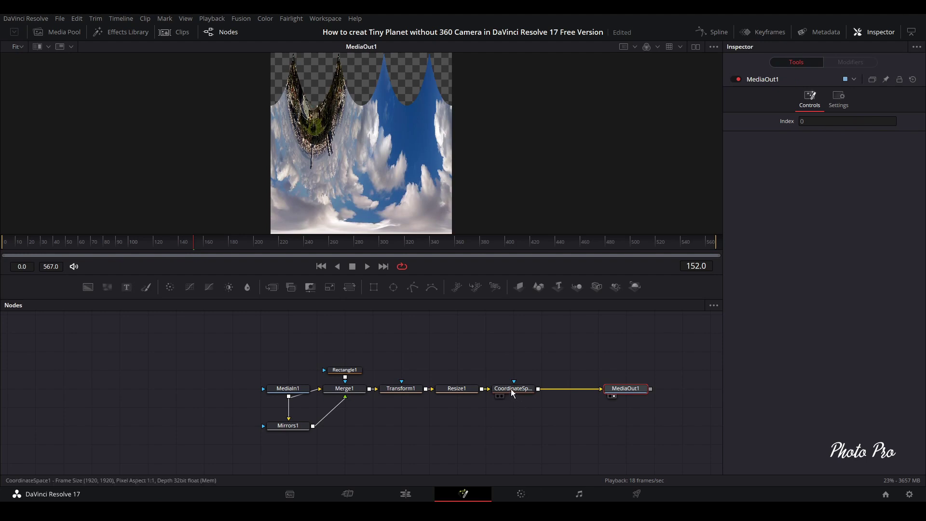
Set CoordinateSpace1's Shape to Polar to Rectangular and nudge MediaOut1 left.
left_click(511, 389)
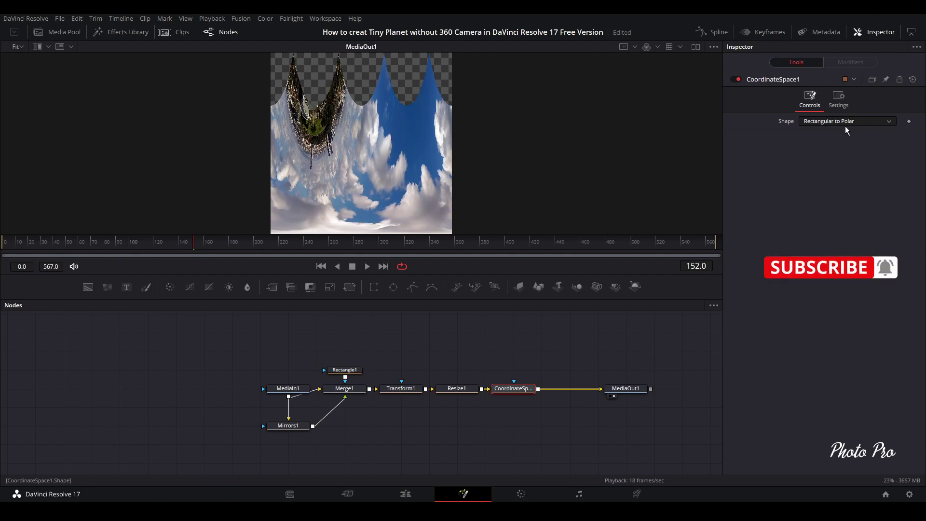
left_click(889, 125)
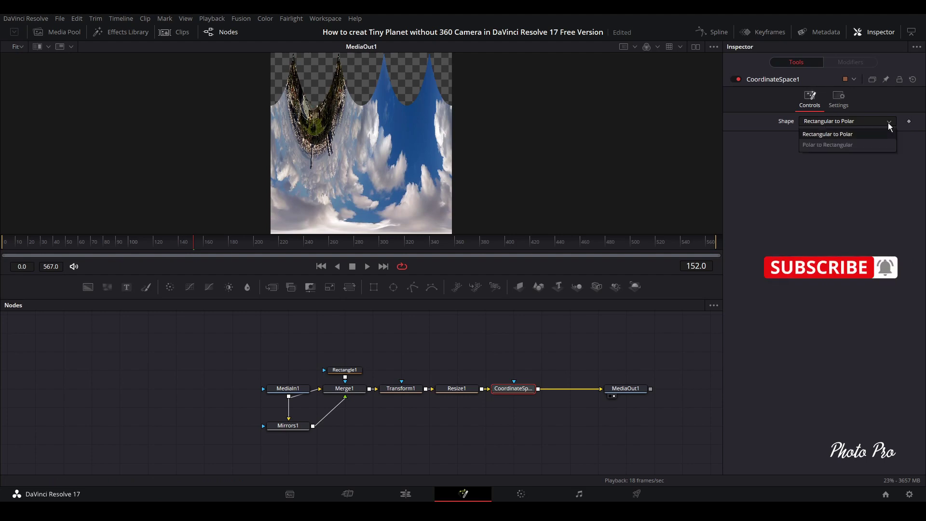
left_click(824, 144)
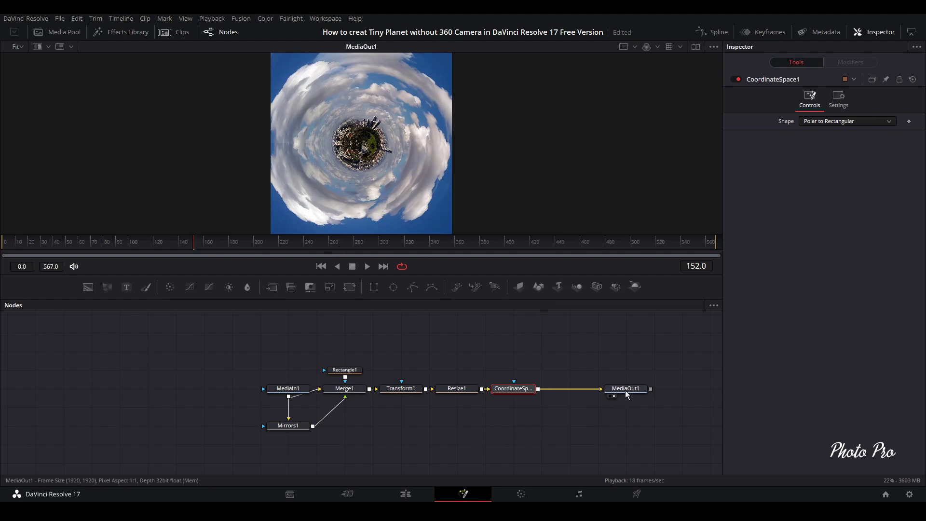
left_click_drag(634, 393, 606, 392)
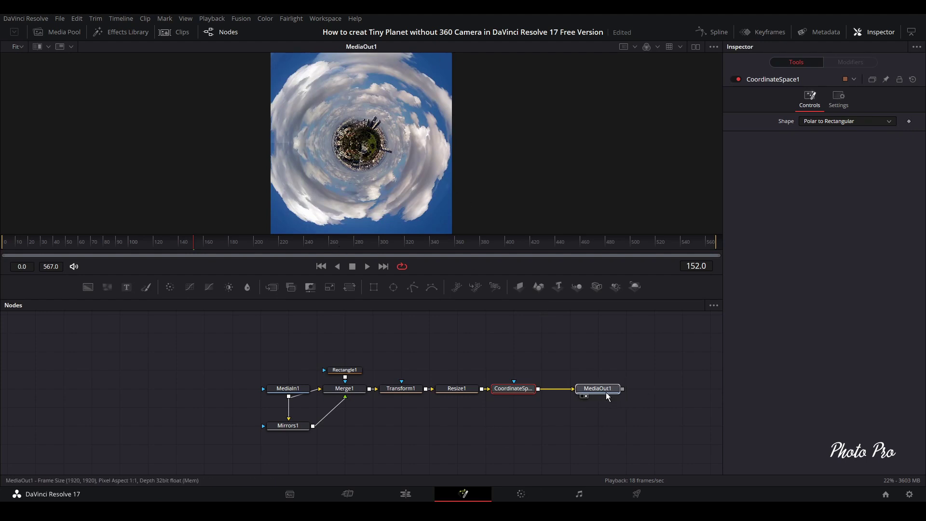
On the Edit page, play the tiny planet clip full screen from the start, then exit.
left_click(406, 493)
left_click_drag(185, 287, 108, 288)
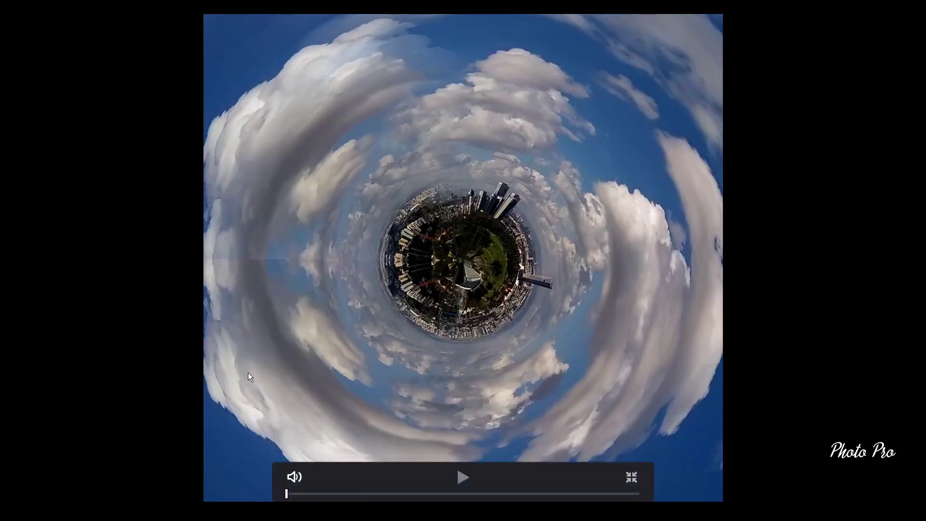
left_click(276, 374)
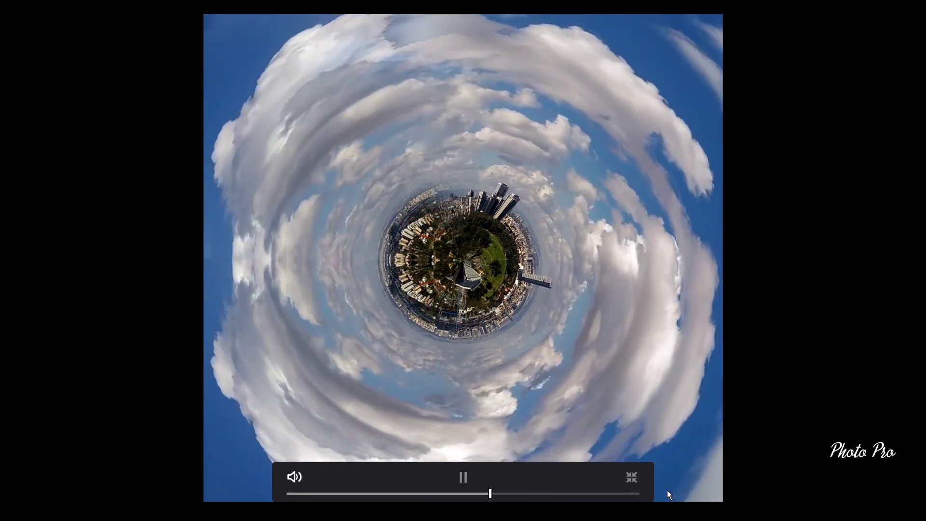
key("space")
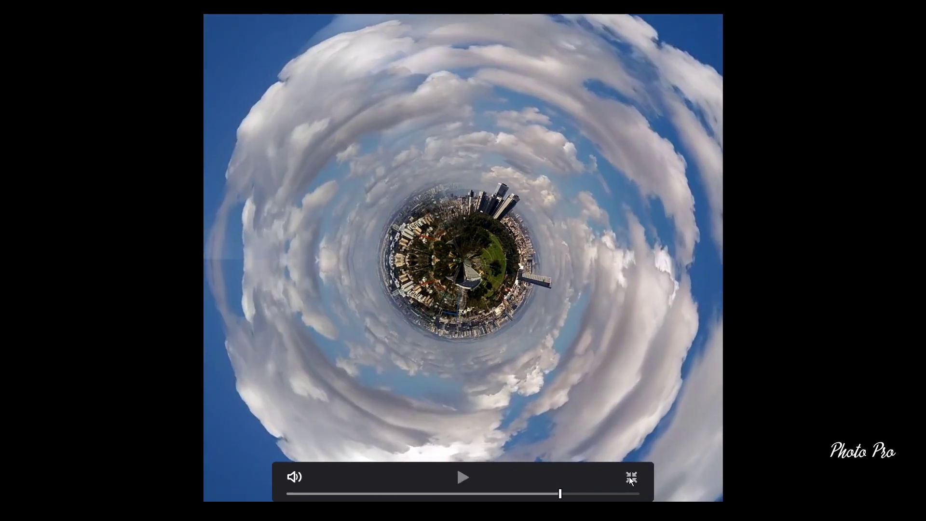
left_click(631, 477)
At about 3 seconds, retune Rectangle1 in Fusion to 0.0677 soft edge and 0.092 border width.
left_click(215, 291)
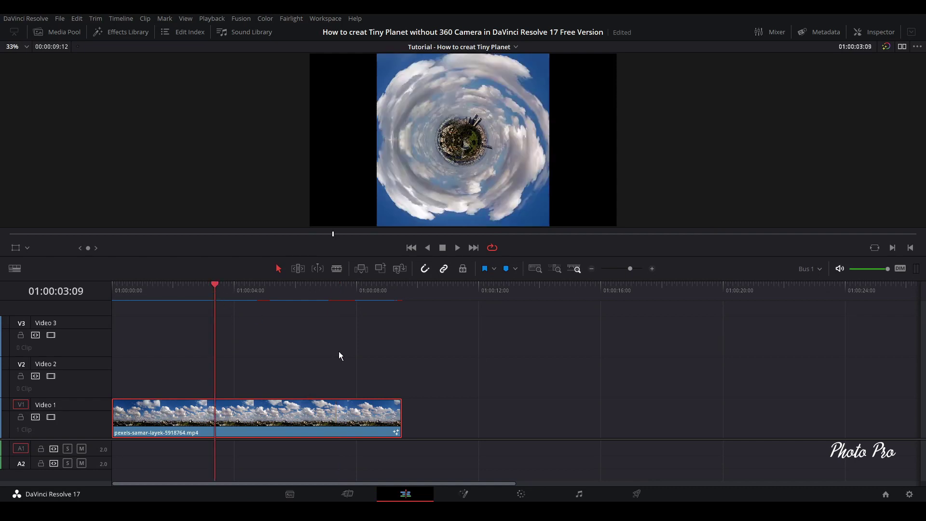
left_click(464, 493)
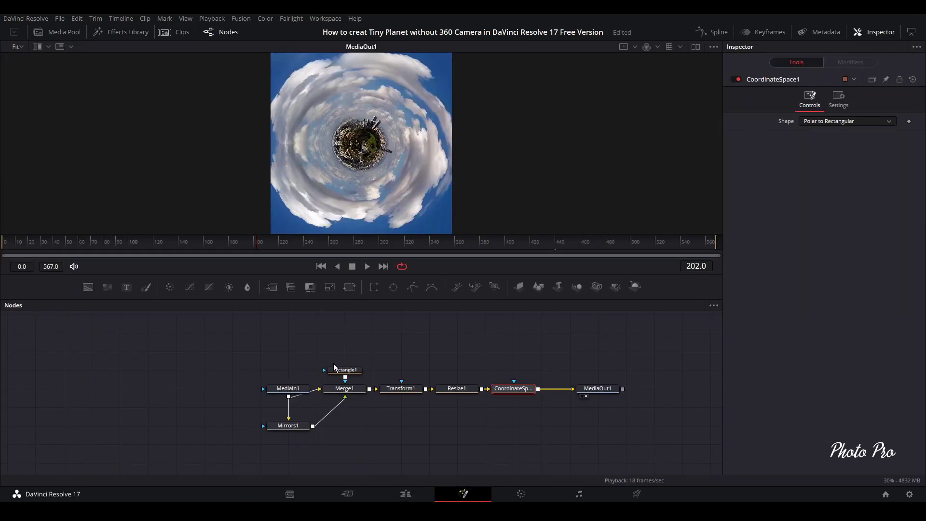
left_click(343, 372)
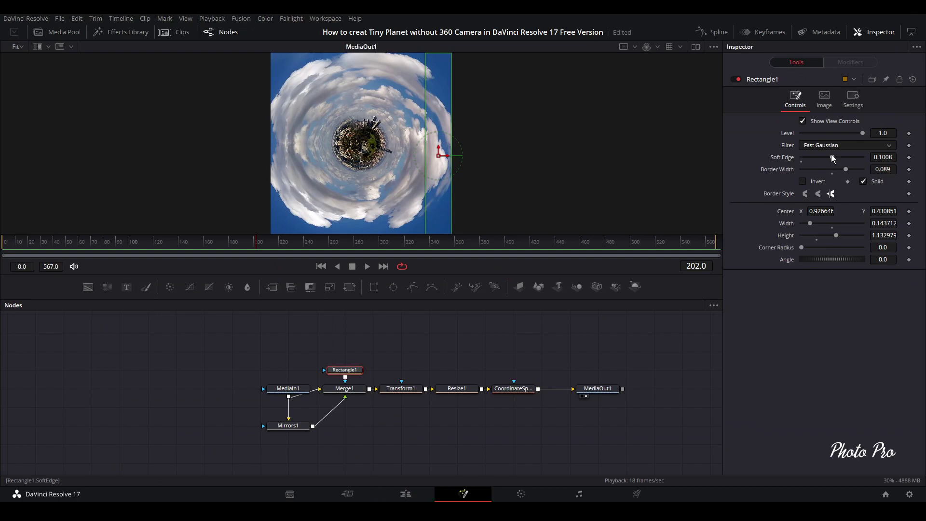
left_click_drag(832, 156, 853, 175)
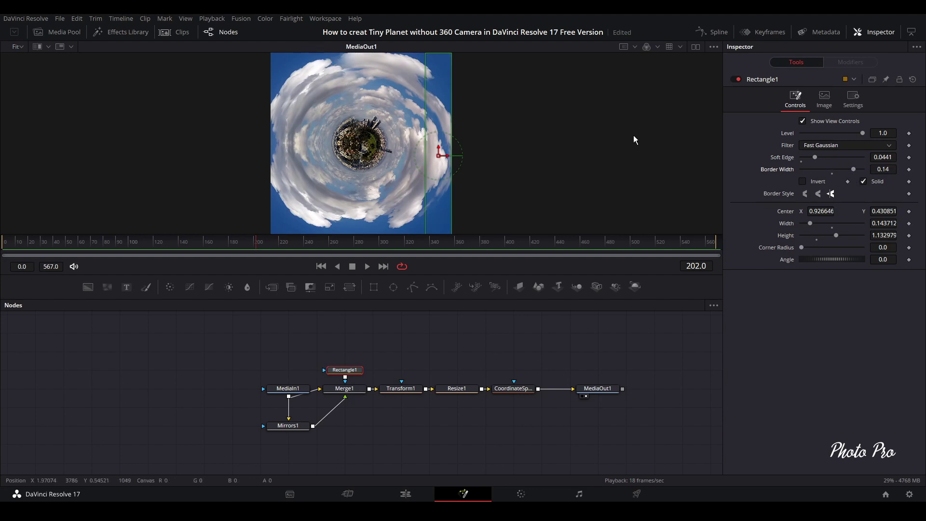
left_click_drag(853, 172, 845, 176)
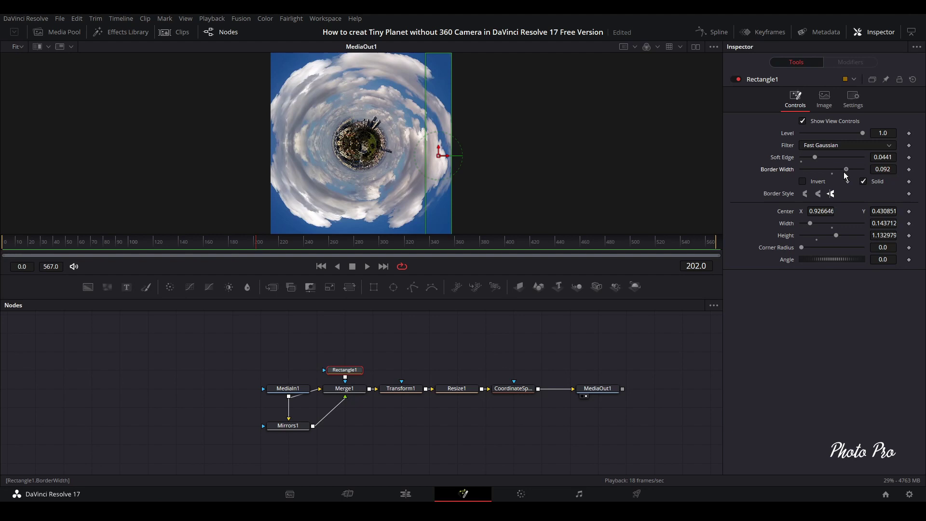
left_click_drag(813, 157, 821, 159)
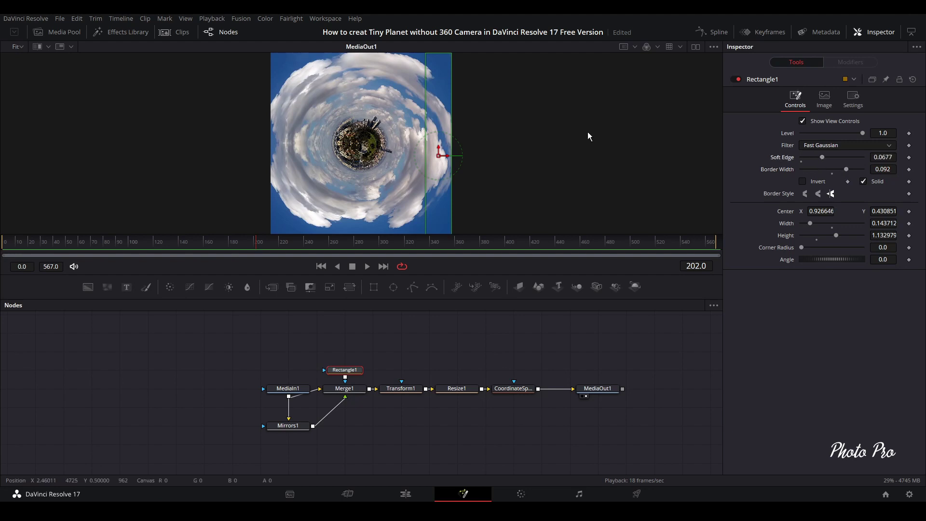
Play the clip from its start on the Edit page to review the refined tiny planet.
left_click(406, 496)
left_click(116, 292)
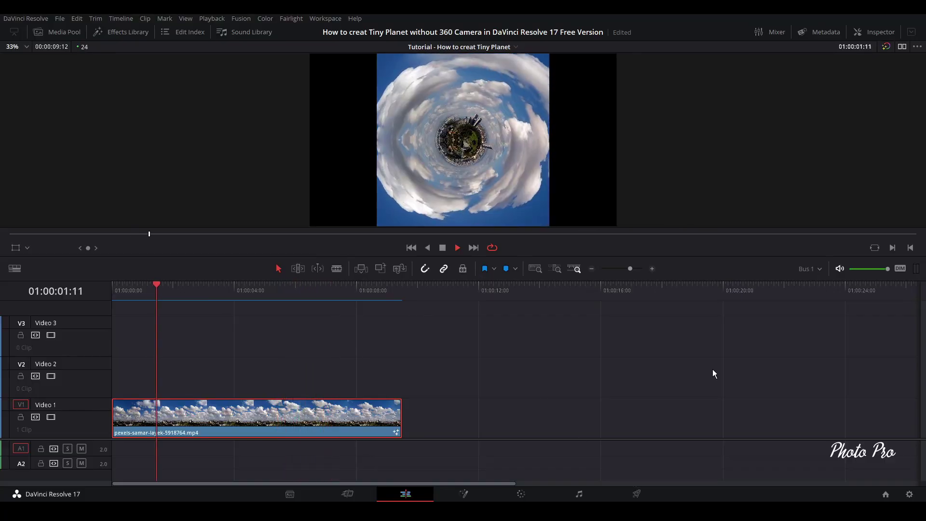
key("space")
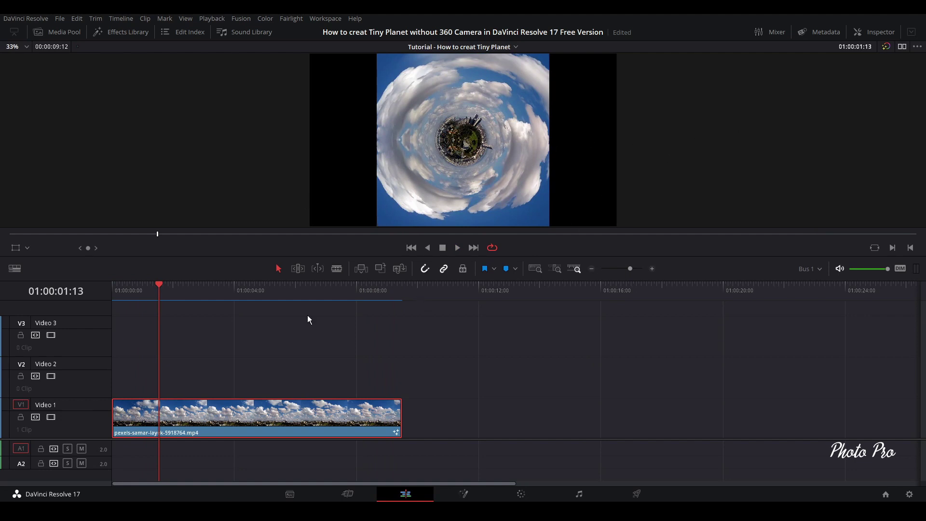
Raise the clip's Transform Zoom in the Inspector to 1.760.
left_click(875, 32)
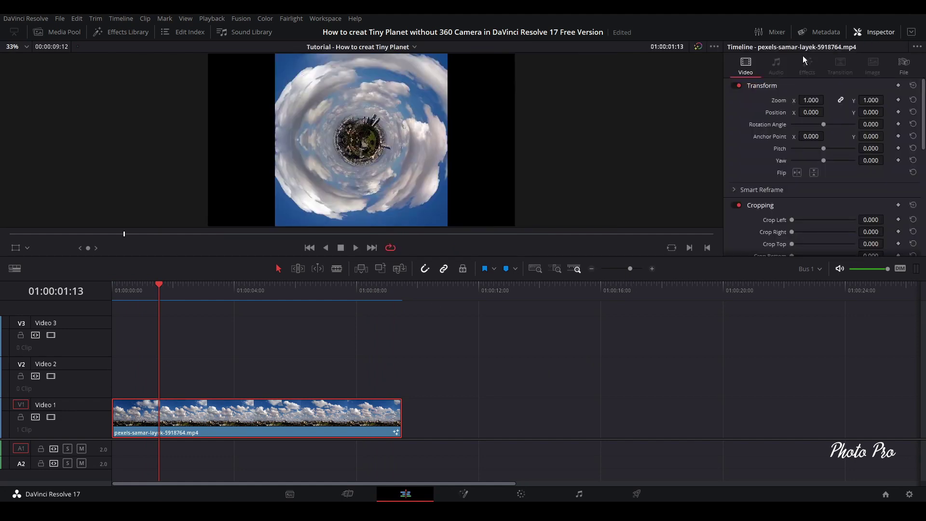
left_click_drag(807, 100, 828, 100)
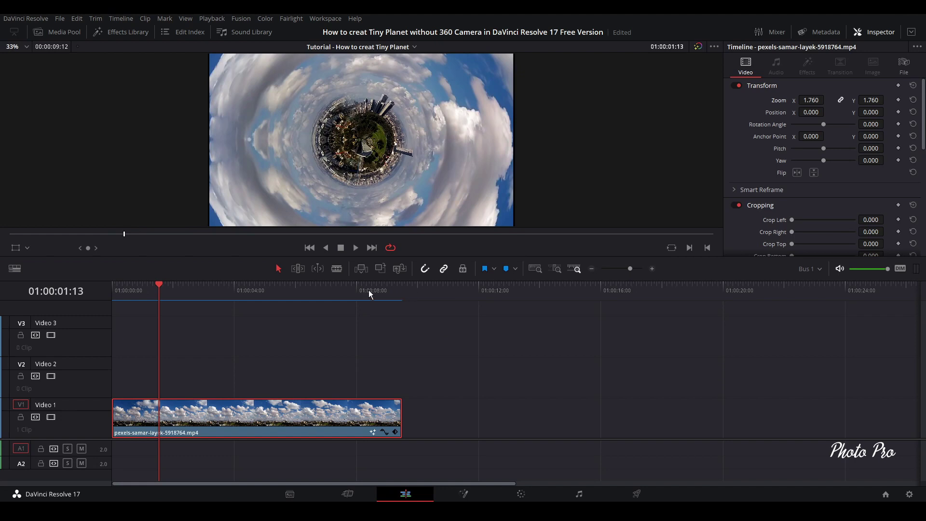
left_click(115, 288)
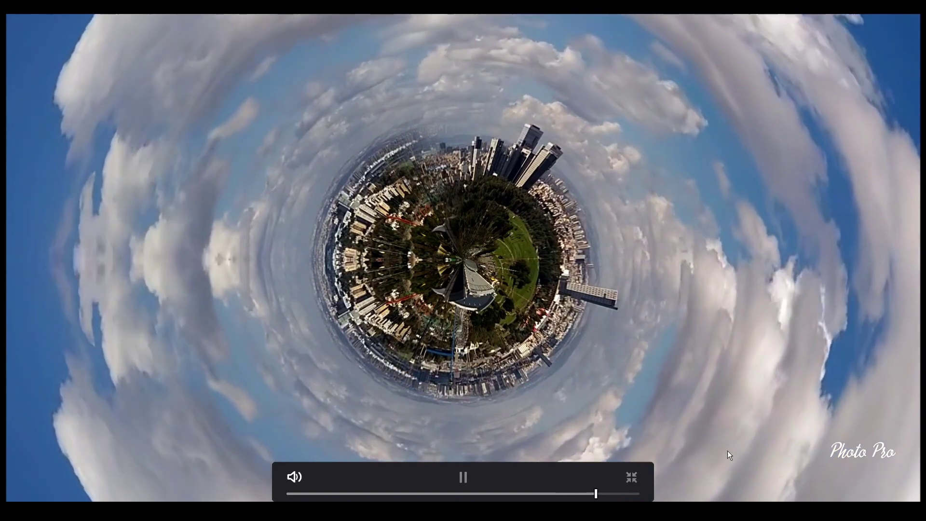
left_click(638, 479)
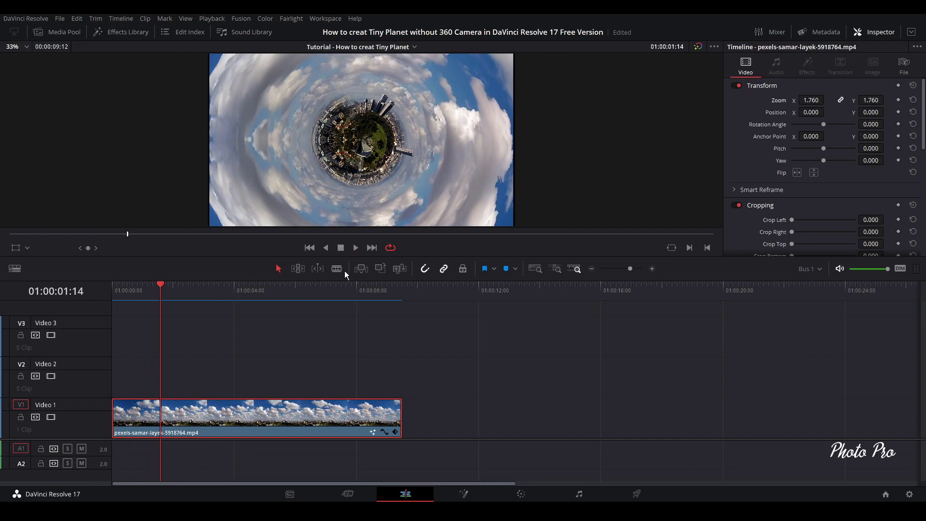
At frame 0, shift Transform1's Center X to 0.562 on the Fusion page.
left_click(463, 494)
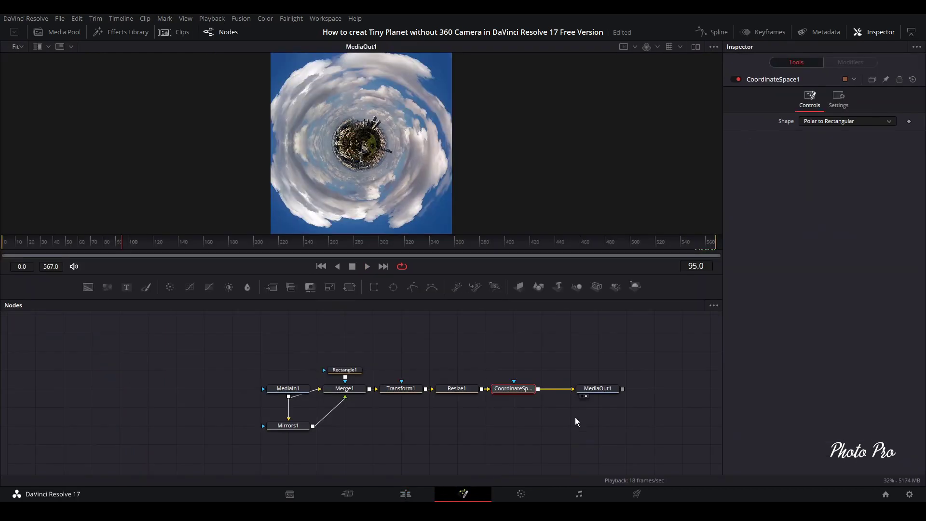
left_click(401, 389)
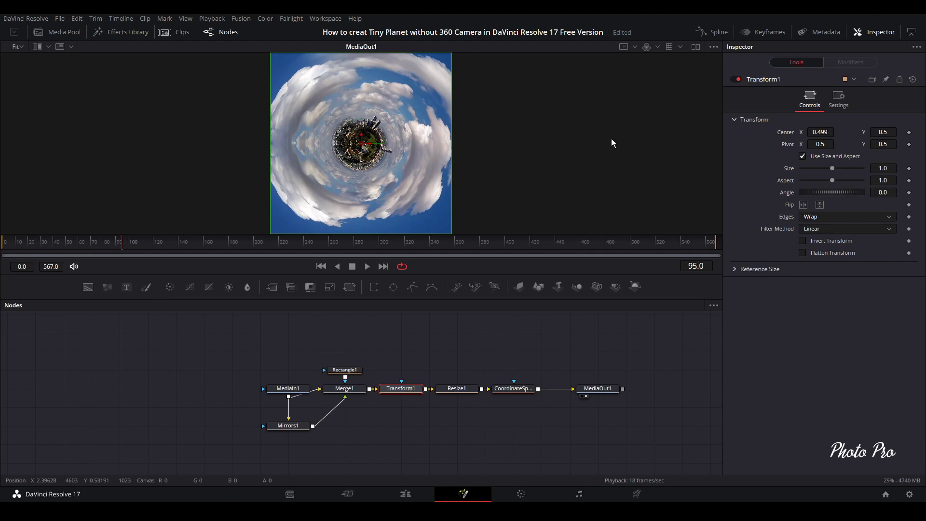
left_click(4, 244)
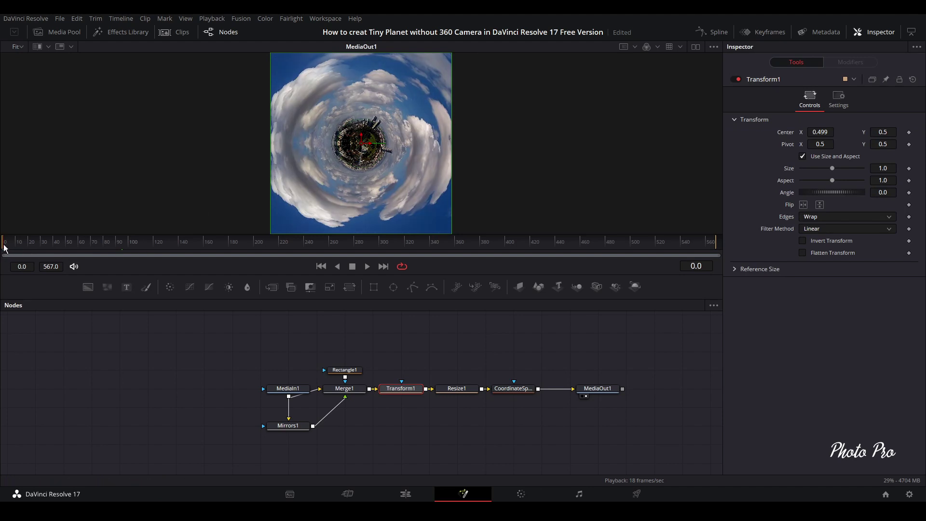
left_click_drag(820, 132, 838, 138)
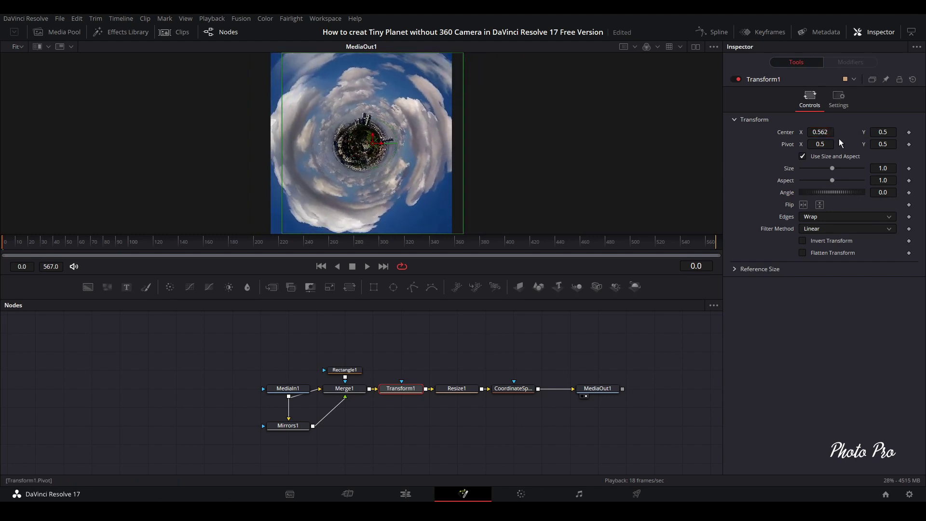
Keyframe Transform1's Center X at 0.5 on frame 0 and 1.505 on frame 568.
double_click(789, 132)
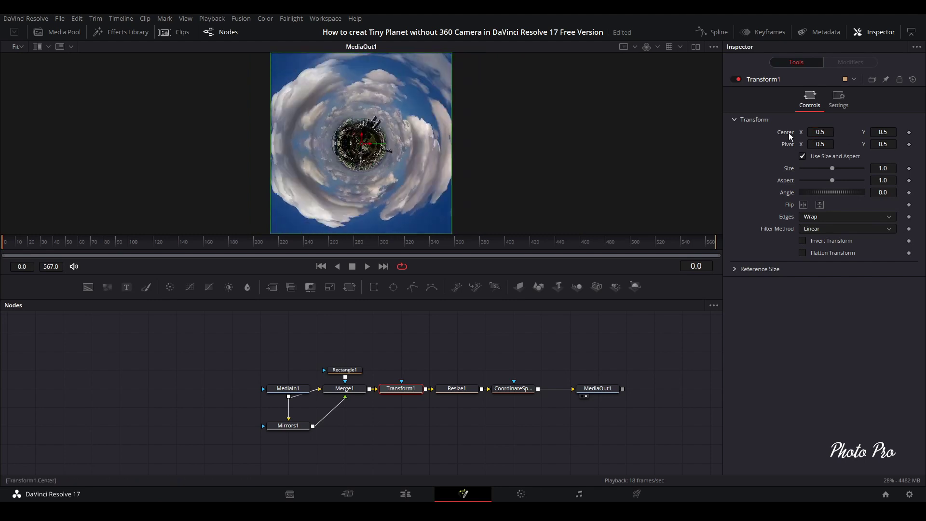
left_click(910, 133)
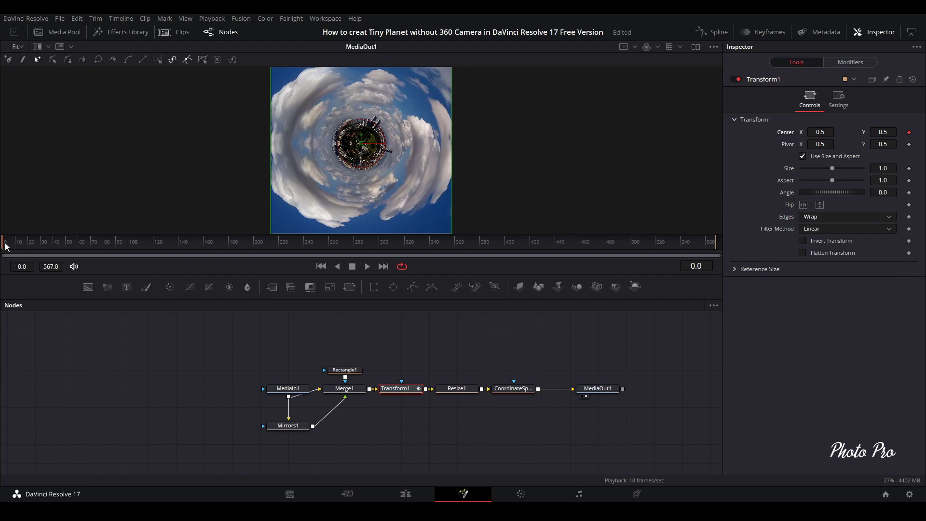
left_click_drag(6, 246, 719, 255)
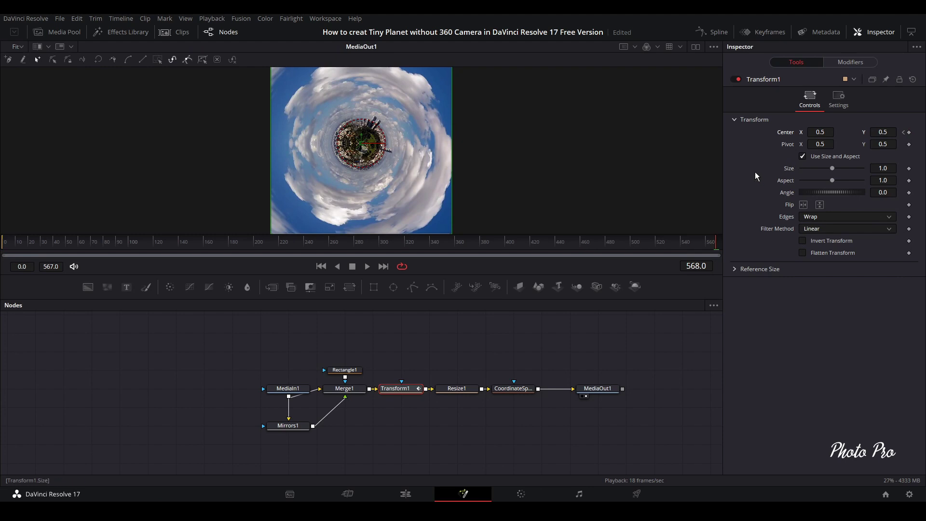
left_click_drag(820, 132, 871, 132)
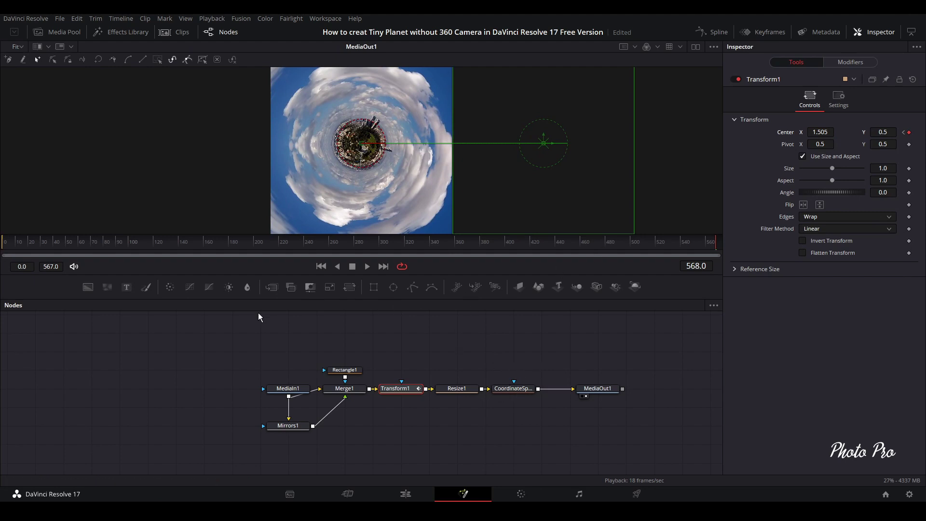
left_click(405, 494)
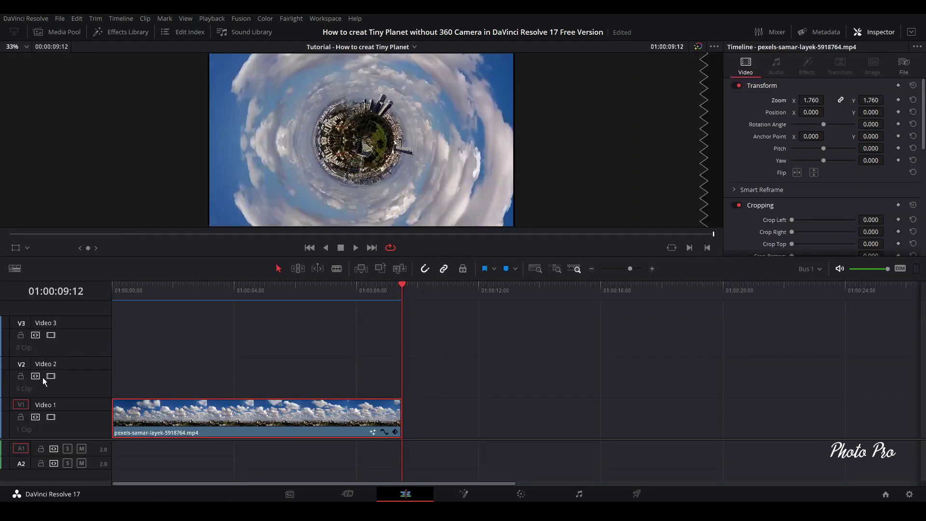
left_click(132, 289)
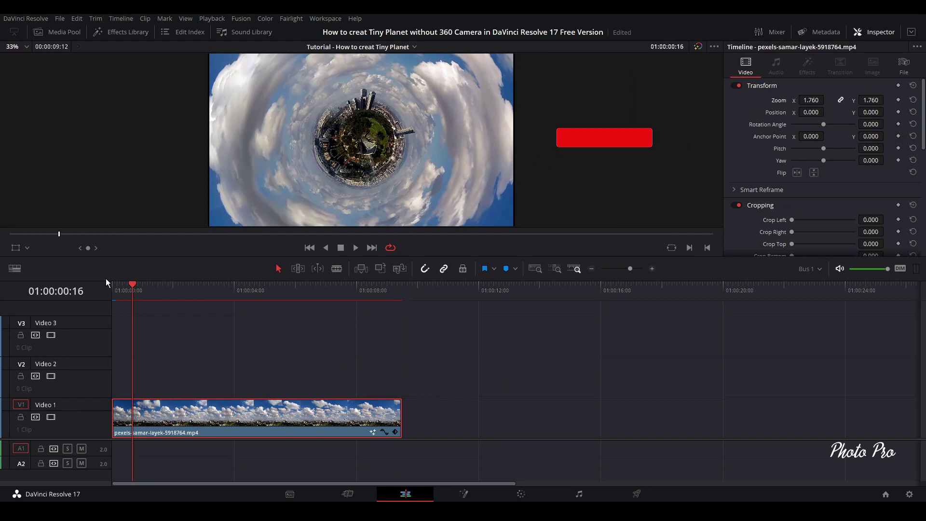
key("space")
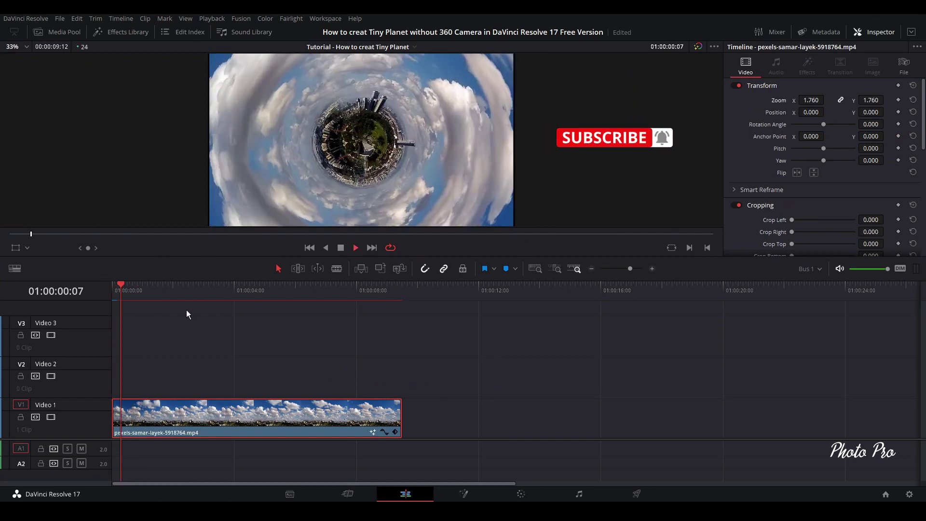
left_click(114, 288)
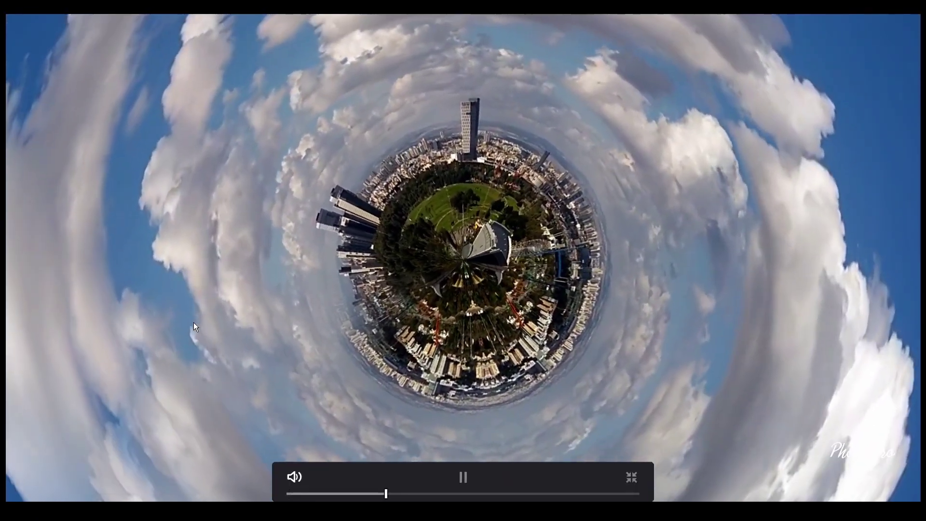
left_click(495, 391)
left_click(631, 476)
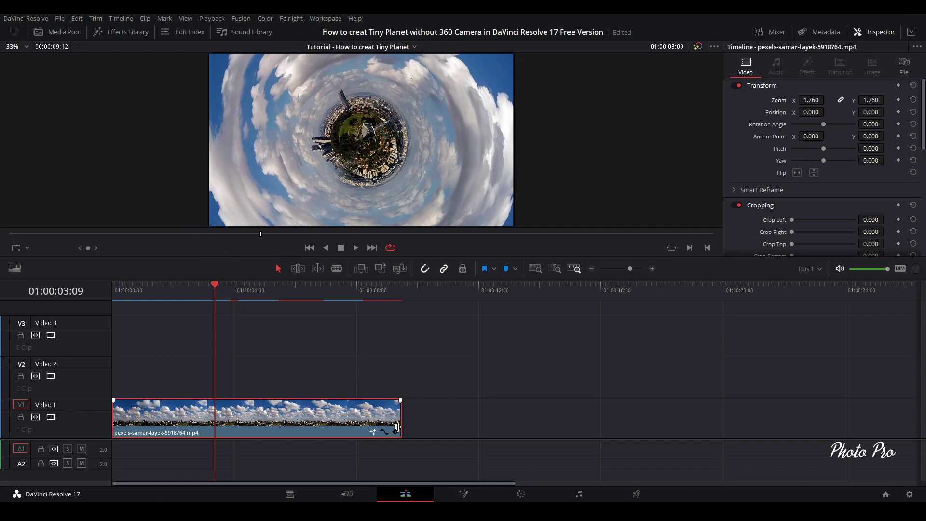
Insert a Color Corrector between CoordinateSpace1 and MediaOut1 and push its wheel toward purple.
left_click(463, 494)
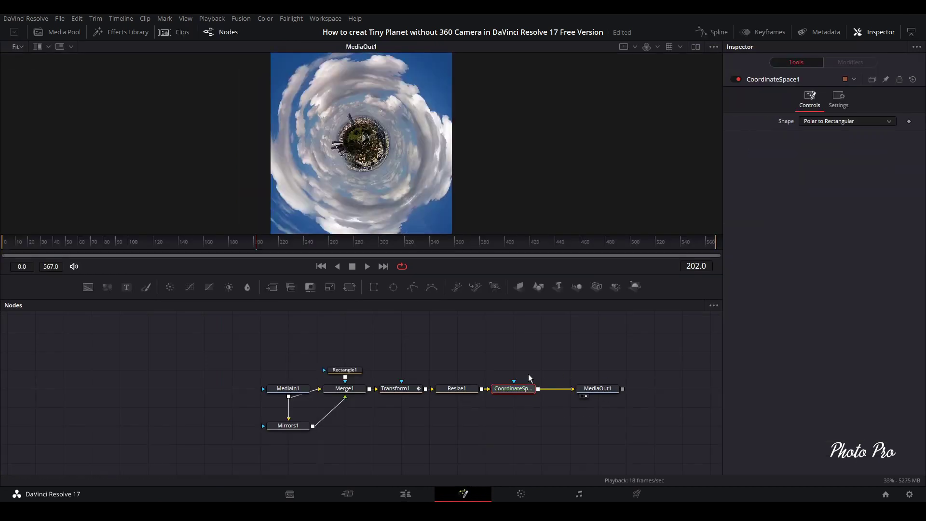
left_click_drag(617, 388, 645, 389)
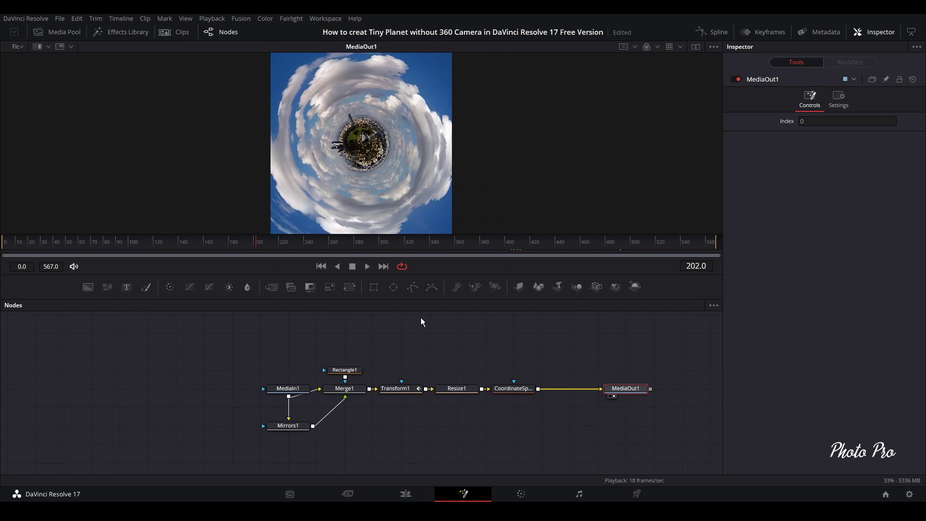
left_click_drag(229, 288, 569, 389)
mouse_move(624, 391)
left_mouse_down()
mouse_move(648, 392)
mouse_move(620, 392)
left_mouse_up()
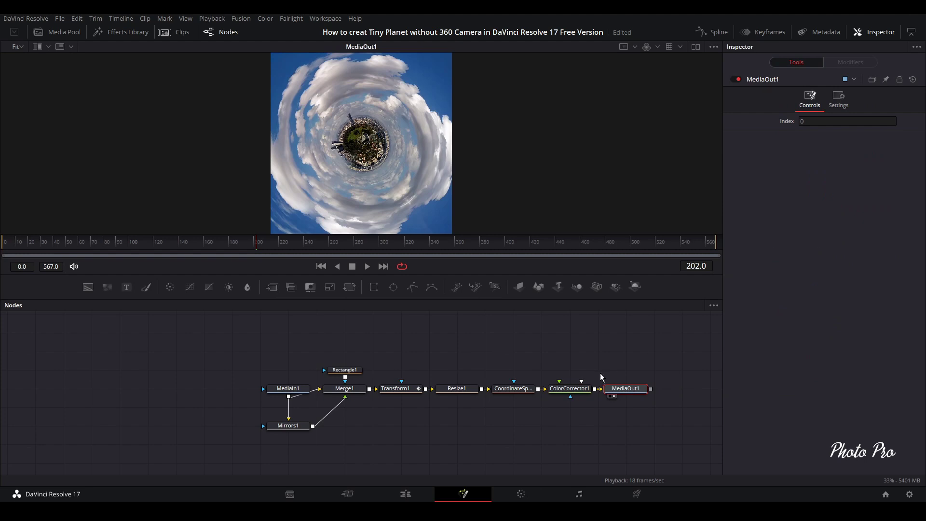
left_click(579, 388)
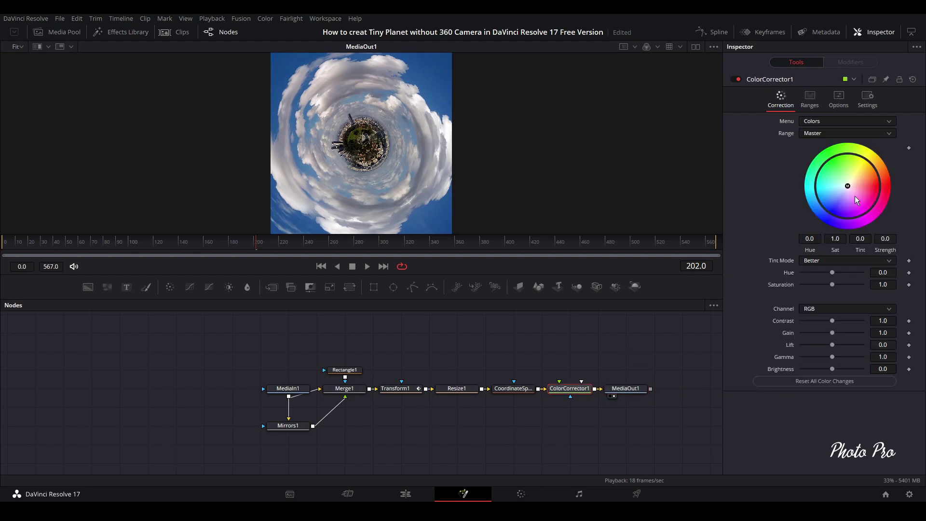
mouse_move(847, 186)
left_mouse_down()
mouse_move(848, 213)
mouse_move(829, 203)
mouse_move(830, 212)
mouse_move(866, 203)
mouse_move(874, 186)
mouse_move(858, 157)
mouse_move(841, 166)
mouse_move(861, 175)
mouse_move(864, 190)
left_mouse_up()
Reset ColorCorrector1's tint and draw a closed curved Polygon1 mask over the lower-left sky.
left_click(915, 81)
left_click(414, 289)
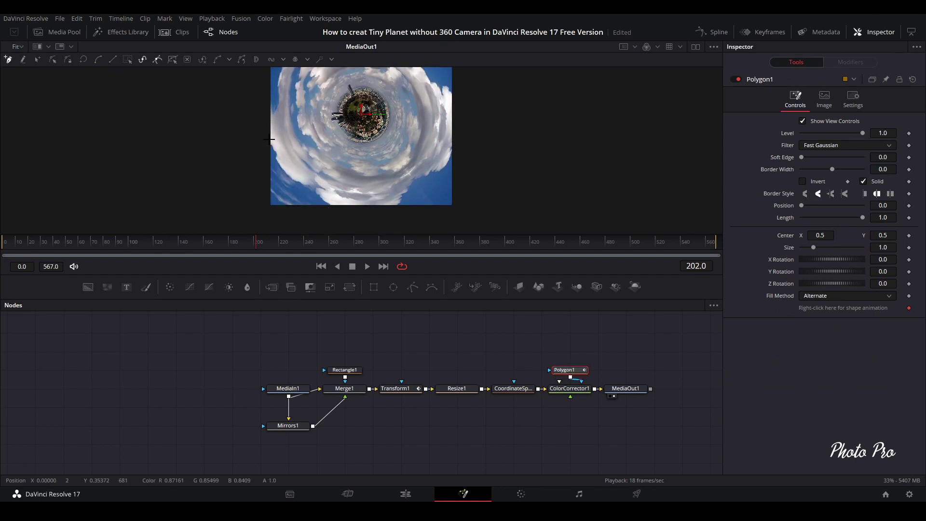
left_click(258, 117)
left_click(294, 130)
left_click(311, 138)
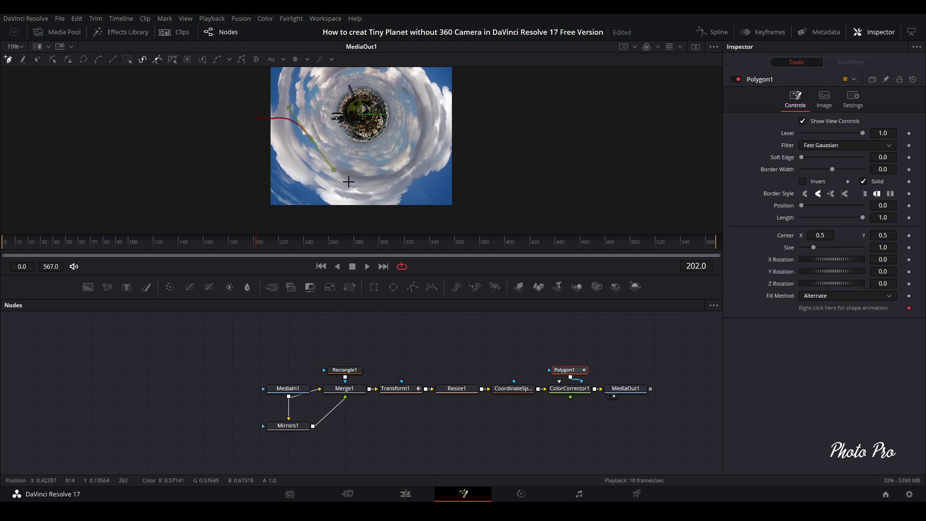
left_click_drag(349, 183, 412, 197)
left_click_drag(475, 179, 468, 217)
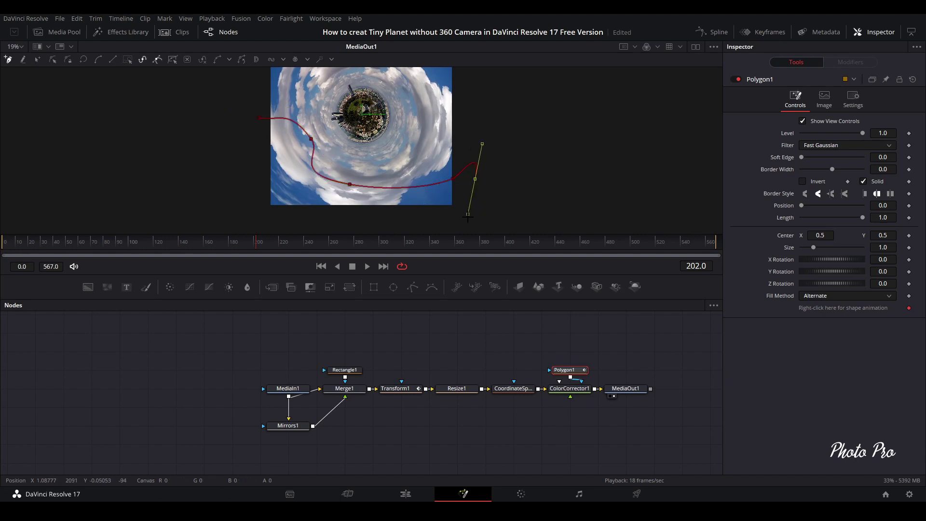
left_click(436, 221)
left_click(230, 218)
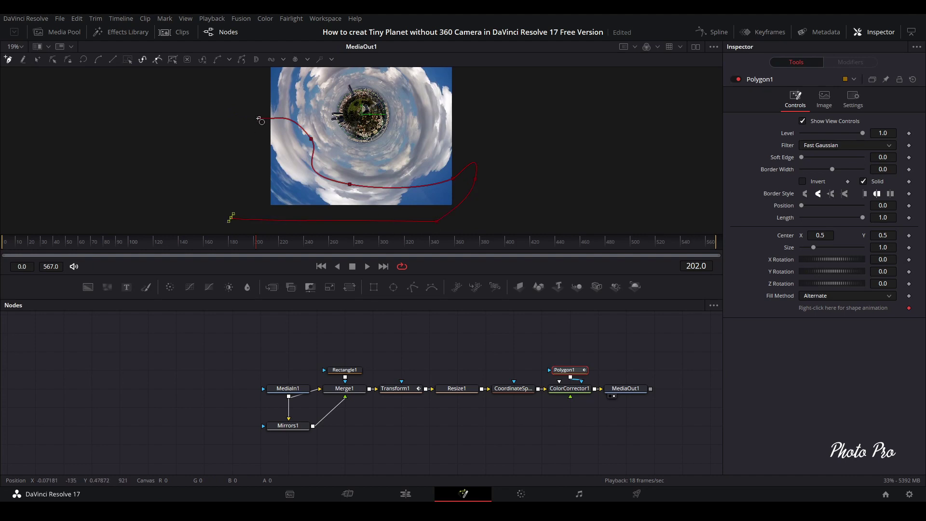
left_click(259, 118)
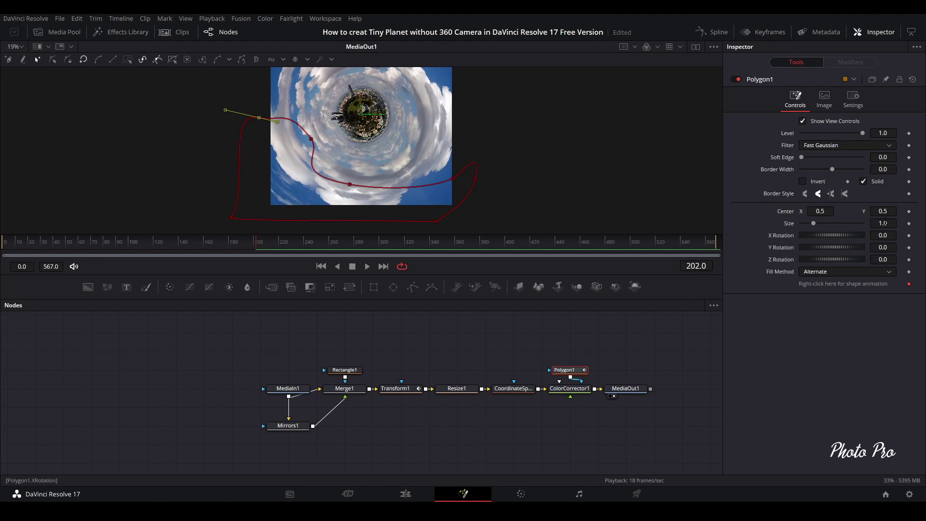
Tint the masked area warm orange and soften Polygon1's edge to about 0.15.
left_click(571, 389)
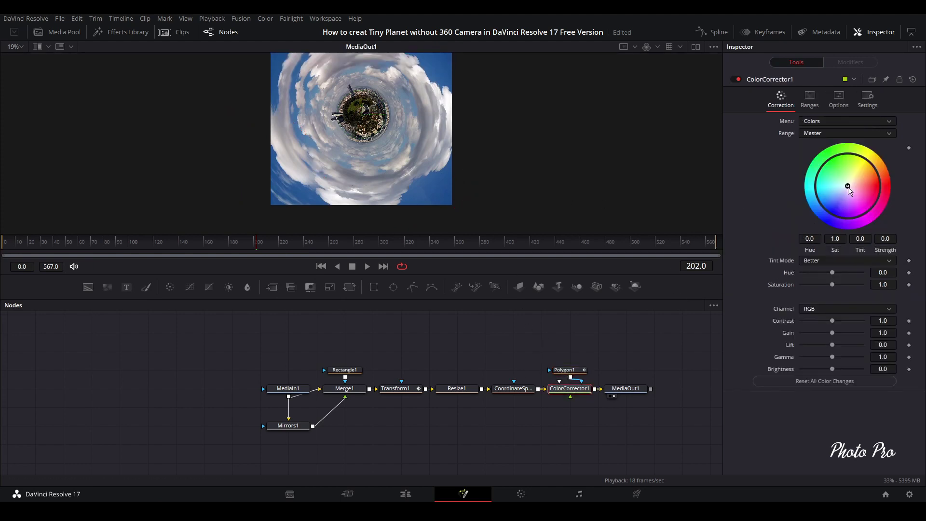
left_click_drag(848, 187, 869, 198)
left_click(570, 370)
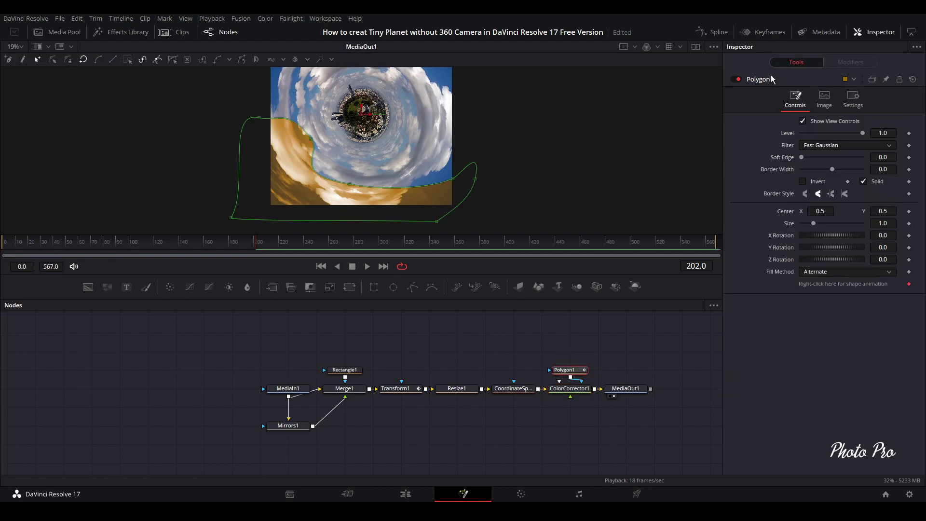
left_click_drag(806, 158, 857, 161)
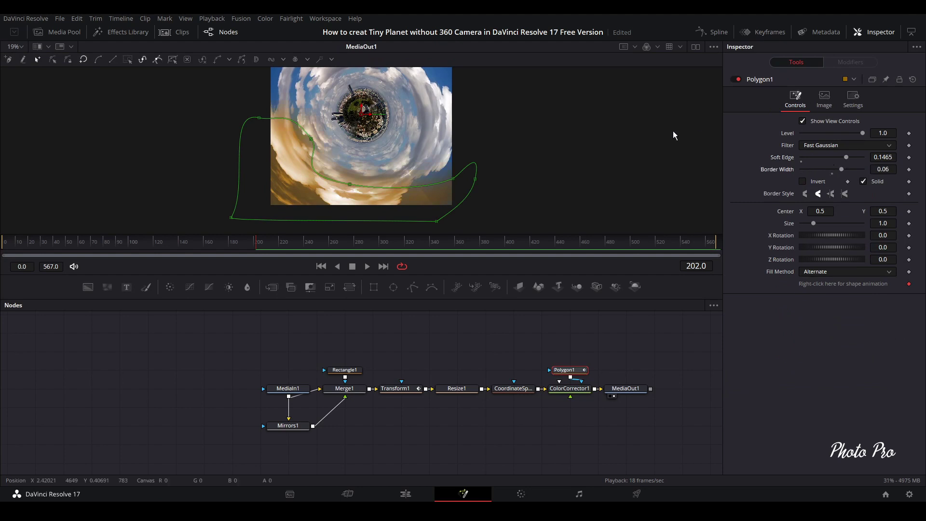
left_click(593, 389)
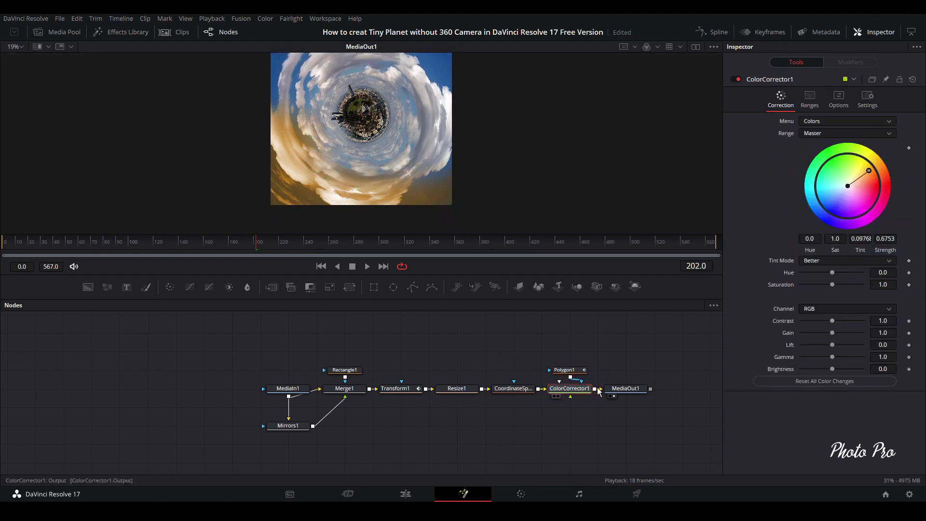
left_click(622, 389)
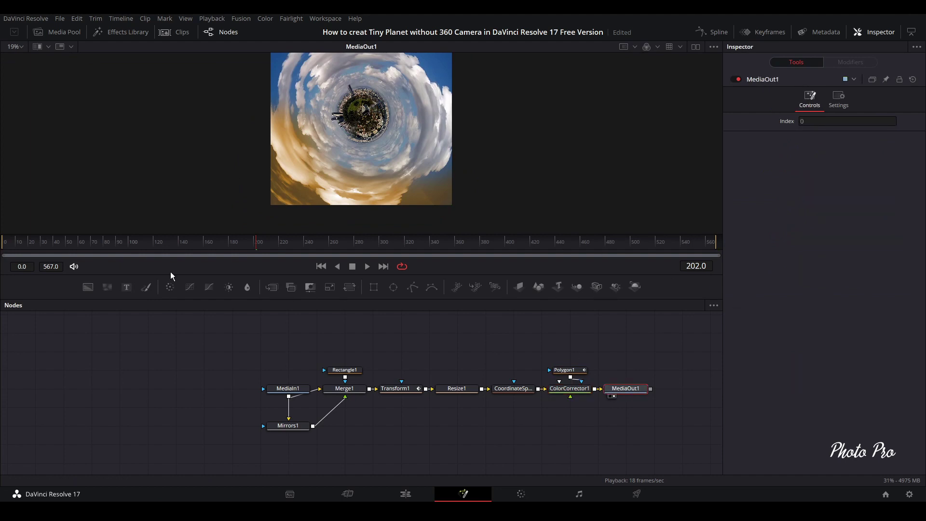
Replay the clip on the Edit page and set its Transform Zoom to 1.800.
left_click(406, 494)
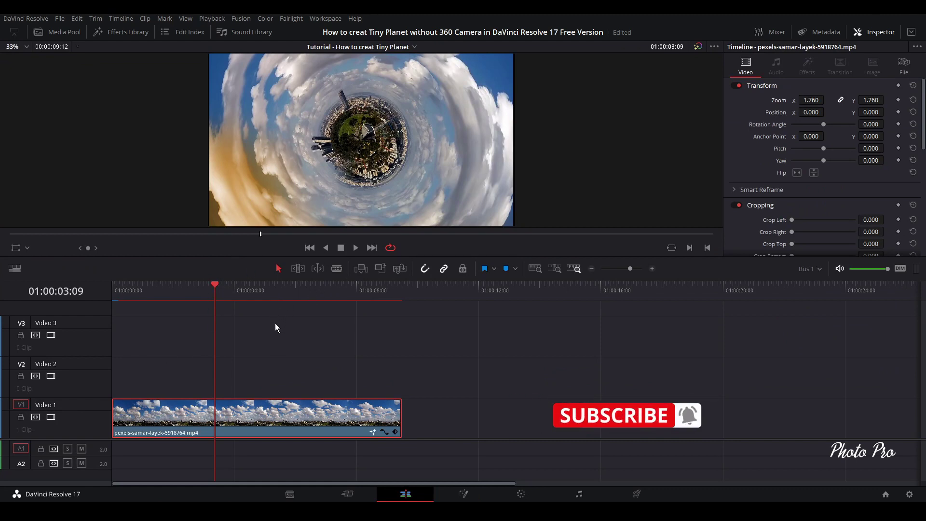
key("space")
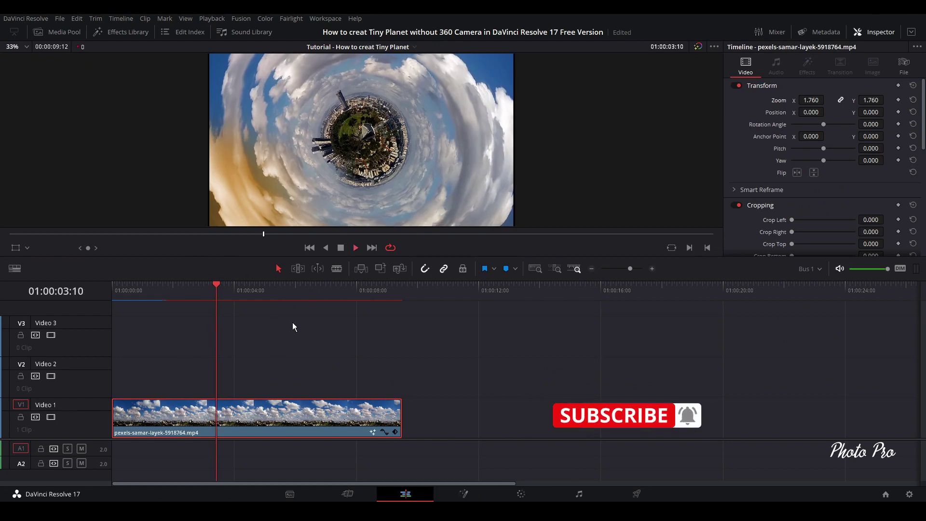
left_click(116, 288)
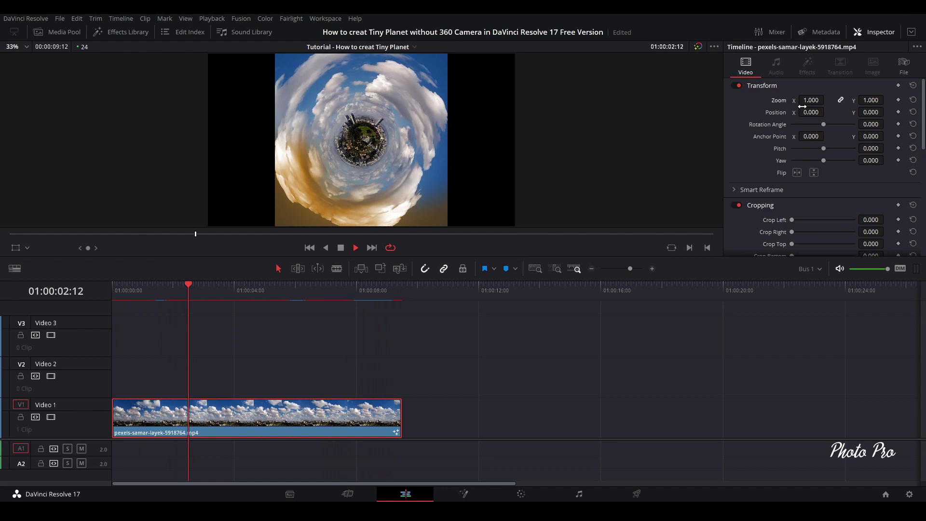
left_click_drag(803, 106, 820, 107)
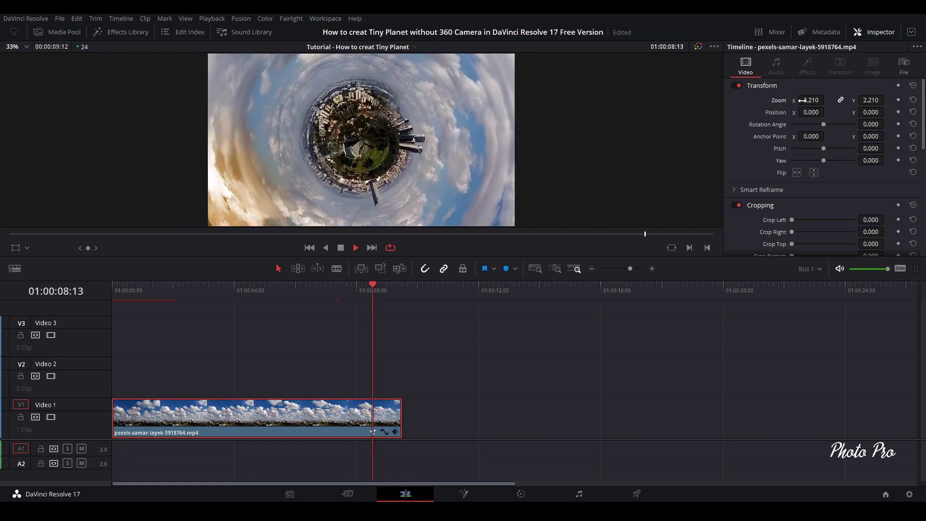
left_click(807, 100)
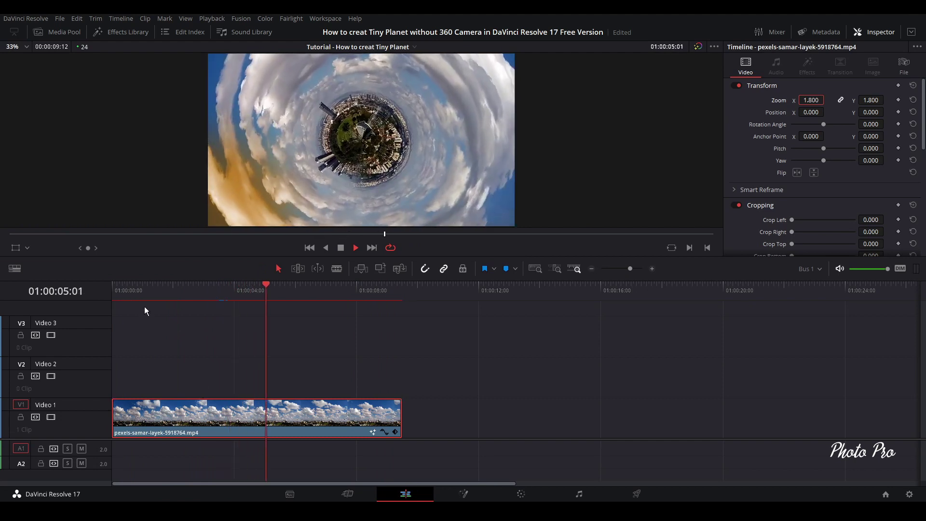
left_click(114, 289)
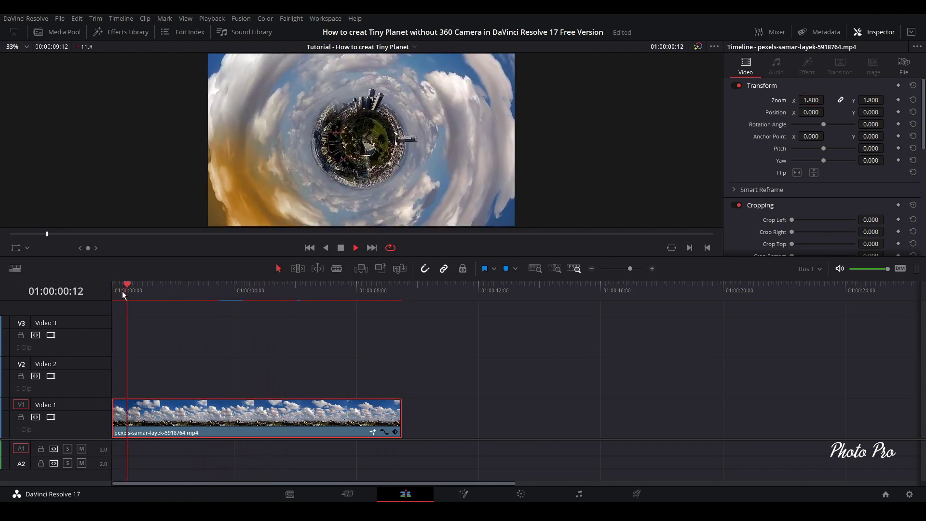